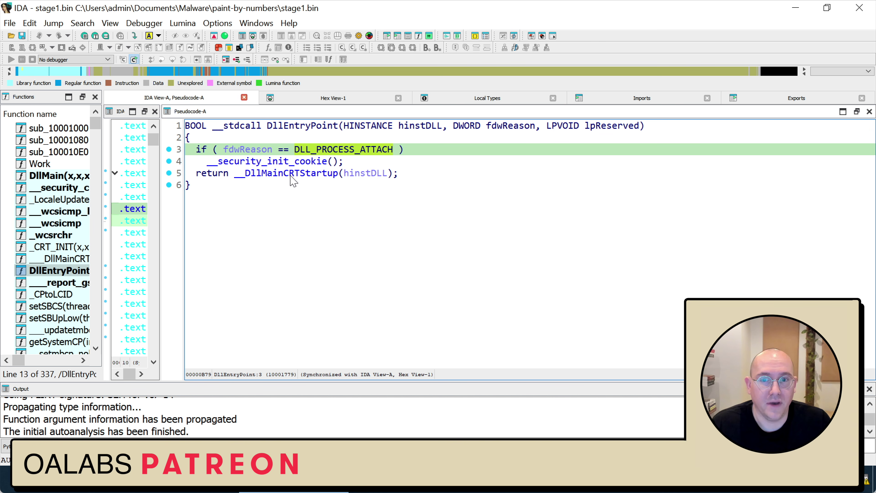
Inspect the decompiled code of __security_init_cookie and return to DllEntryPoint
mouse_move(315, 180)
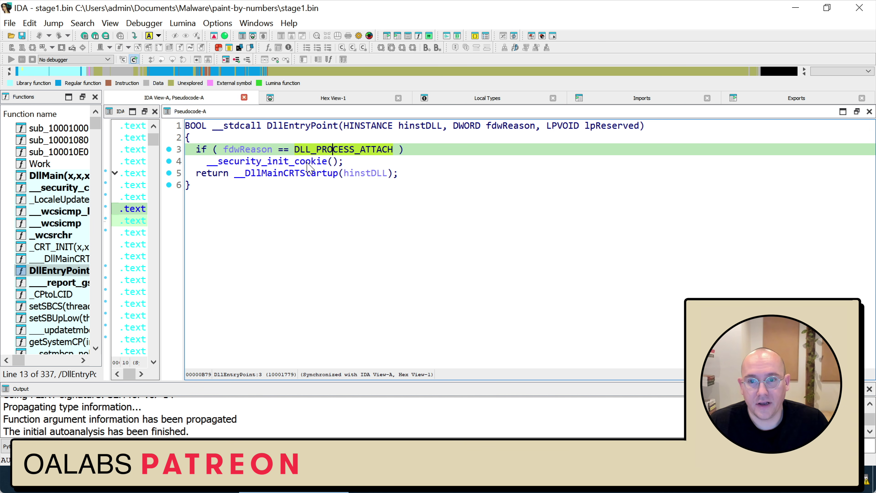
click(296, 162)
double_click(296, 163)
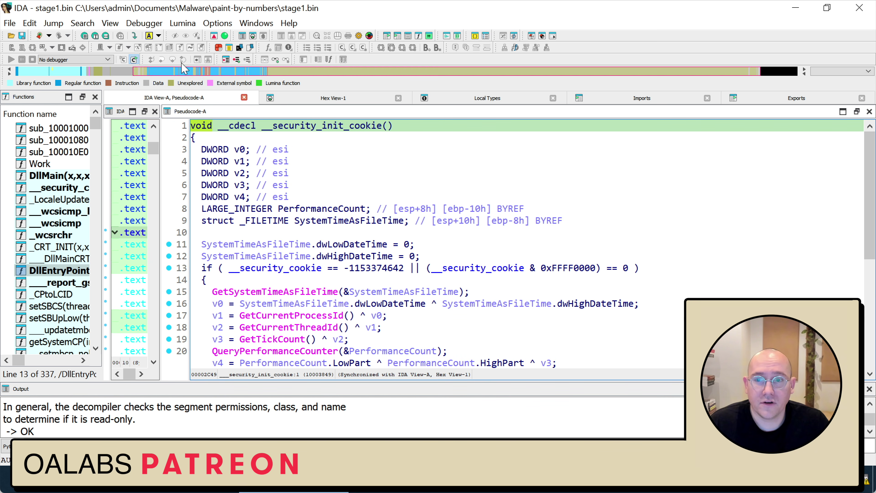
key(Escape)
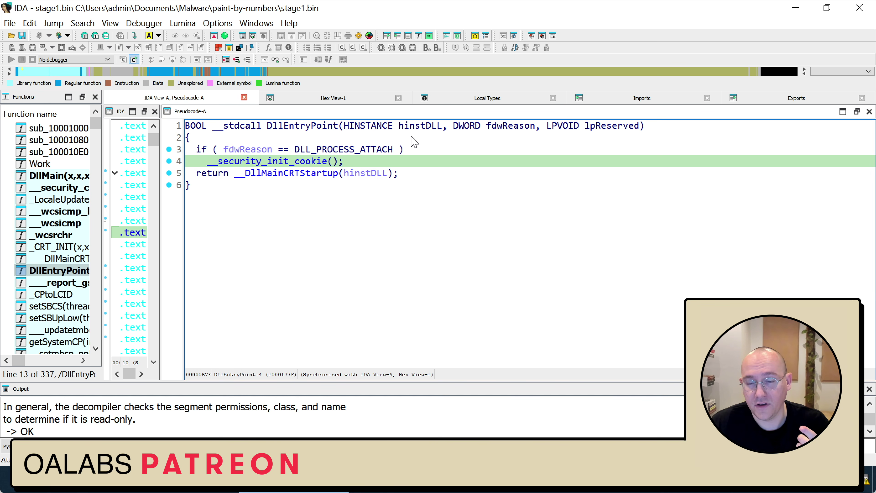
click(296, 162)
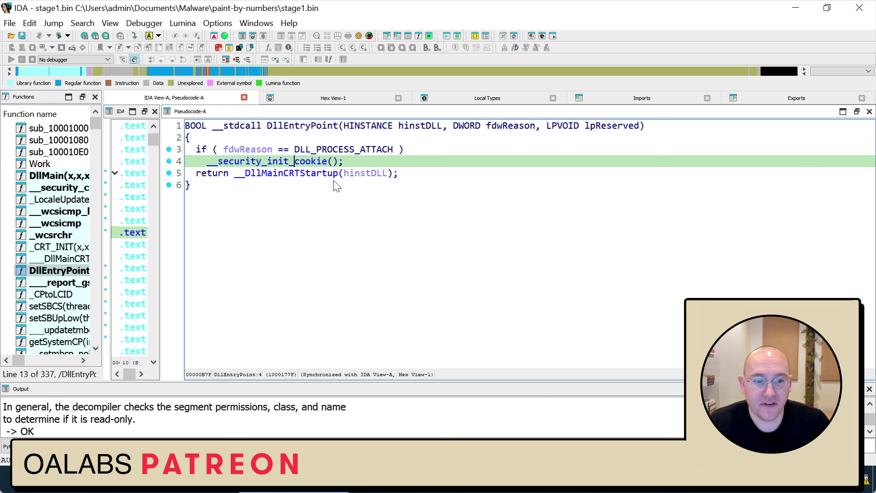
Decompile __DllMainCRTStartup to review its parameters, and return to DllEntryPoint to check the arguments passed in the call
mouse_move(294, 179)
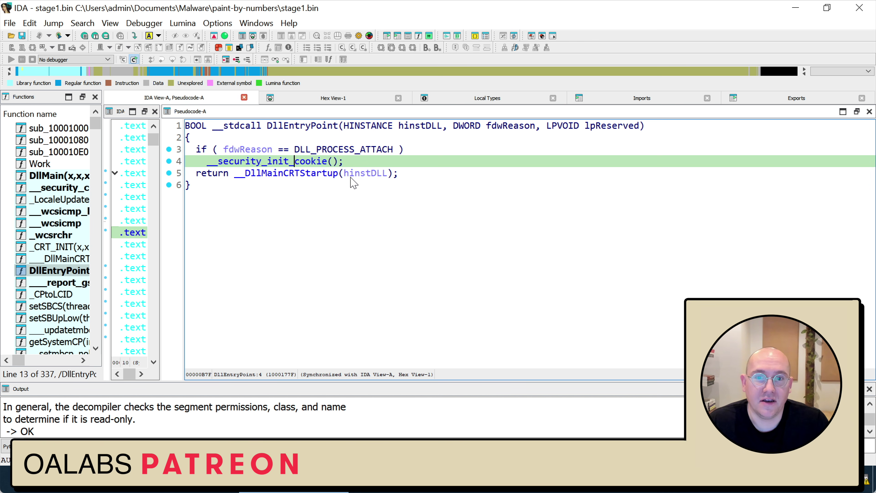
double_click(287, 174)
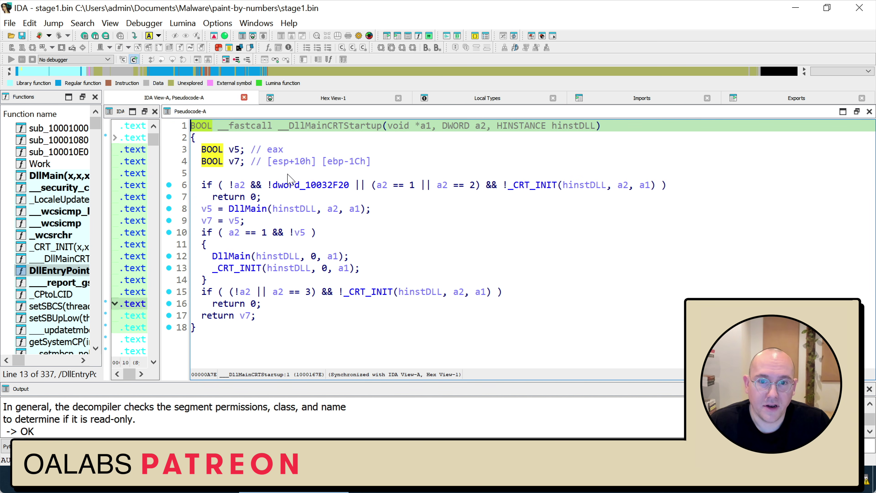
drag(596, 131, 387, 128)
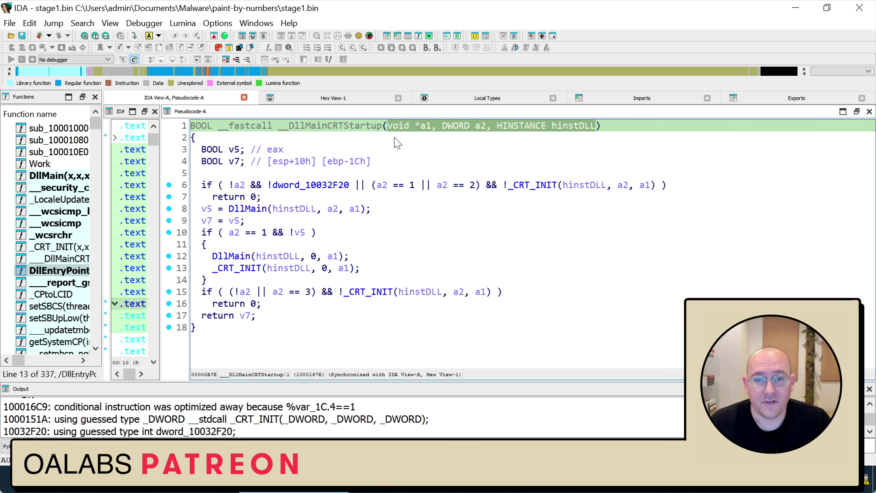
mouse_move(294, 185)
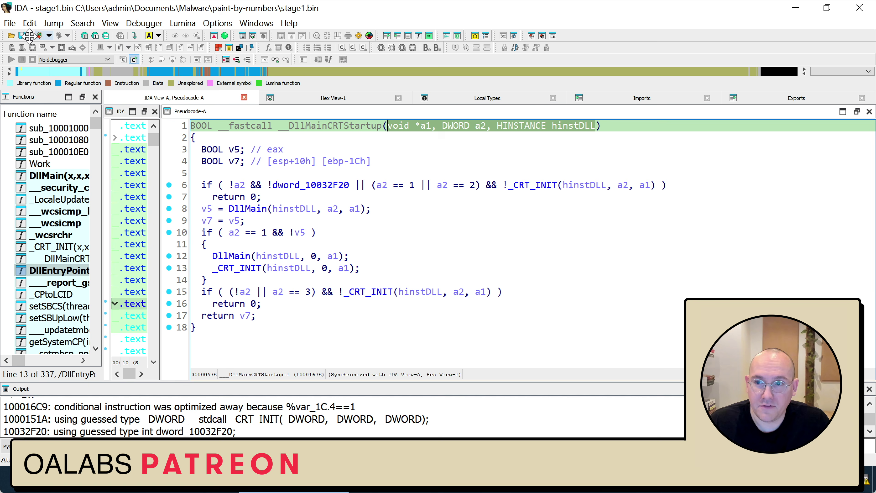
click(39, 36)
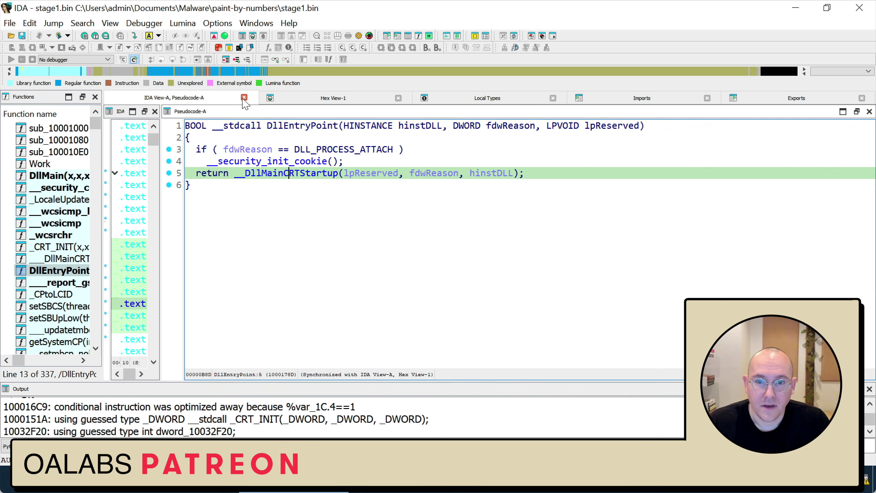
mouse_move(517, 178)
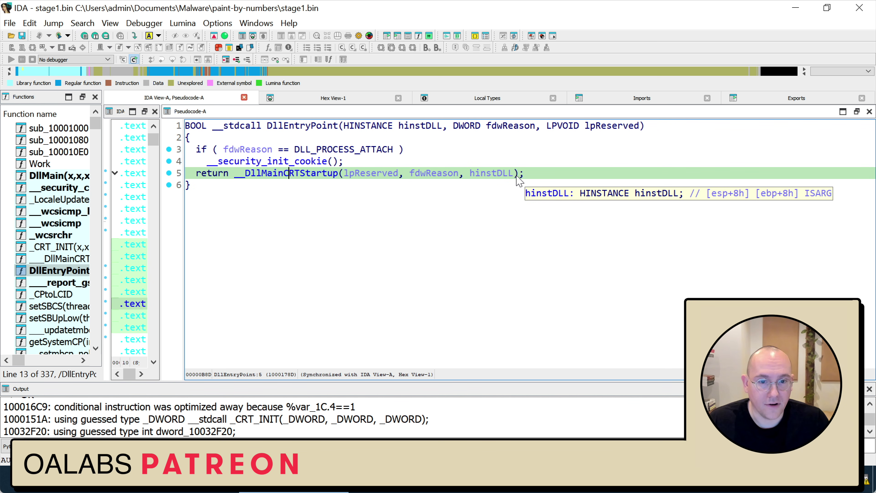
drag(514, 174, 344, 174)
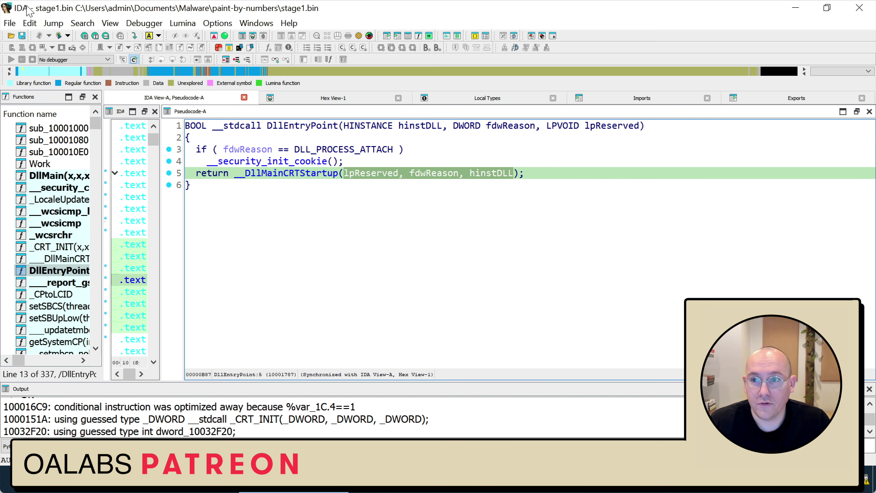
click(10, 23)
mouse_move(62, 84)
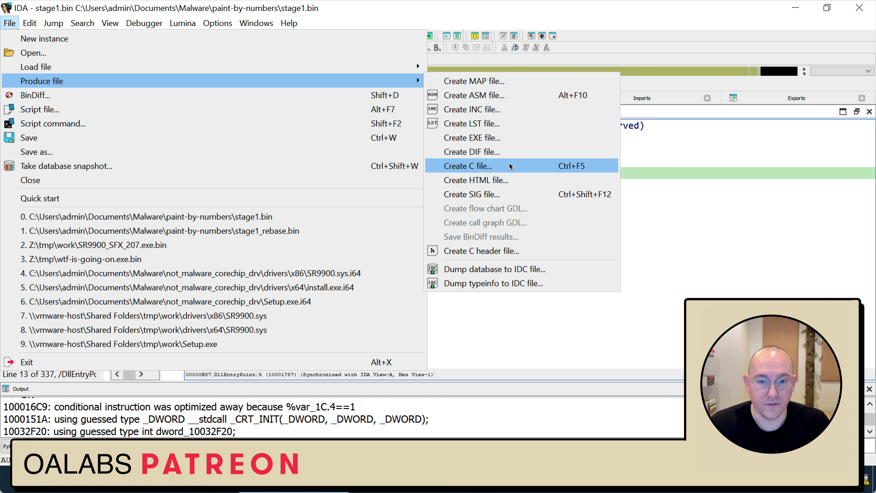
click(679, 216)
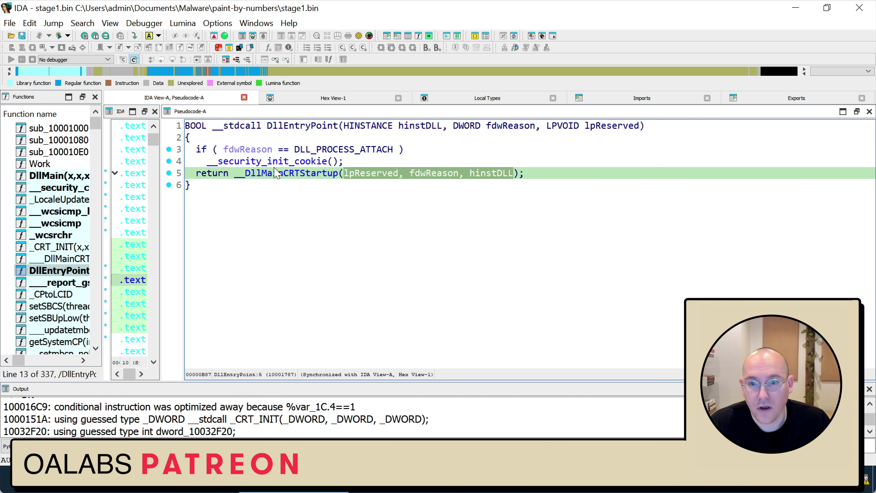
Open the type declaration of __DllMainCRTStartup for editing and copy it into a Sublime Text document
mouse_move(310, 175)
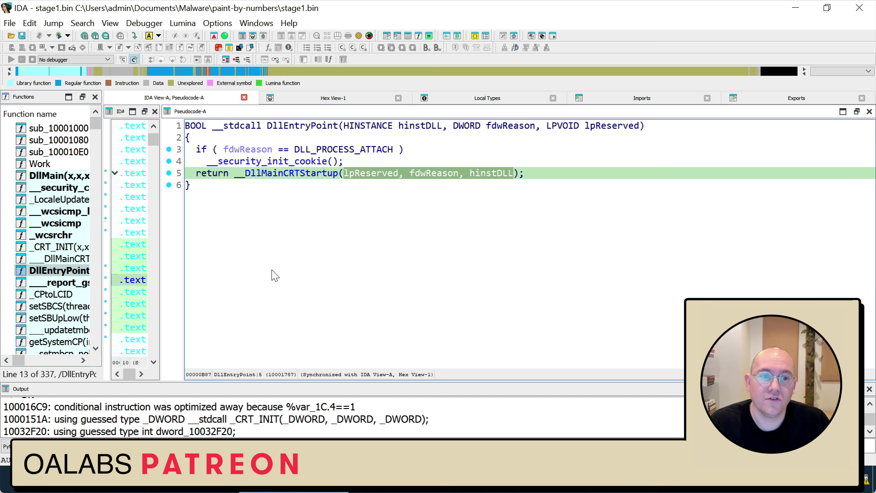
click(306, 176)
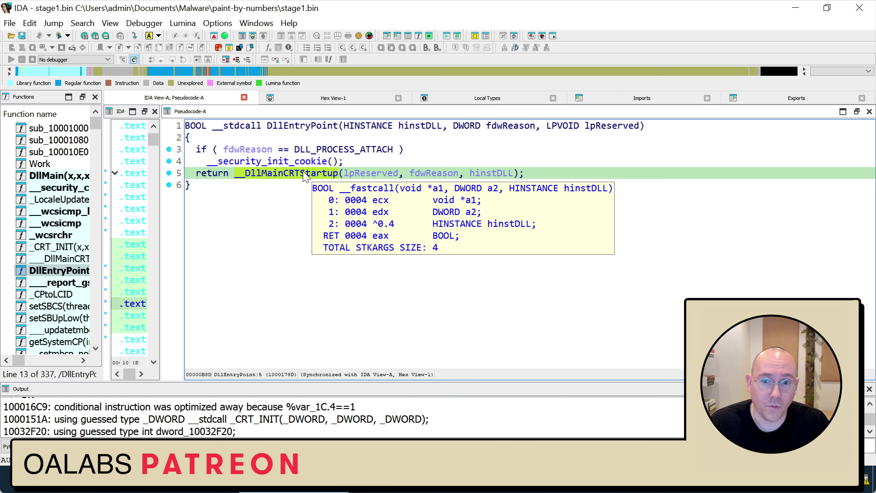
key(y)
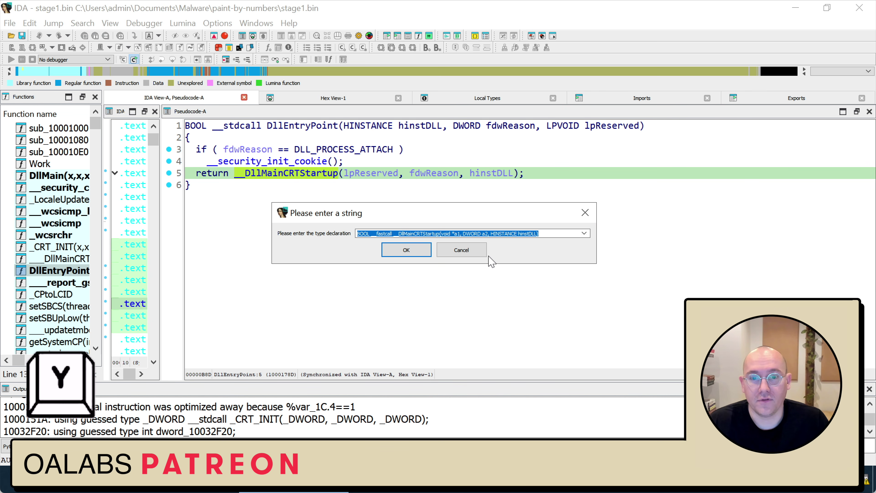
click(556, 233)
drag(556, 233, 356, 233)
key(ctrl+c)
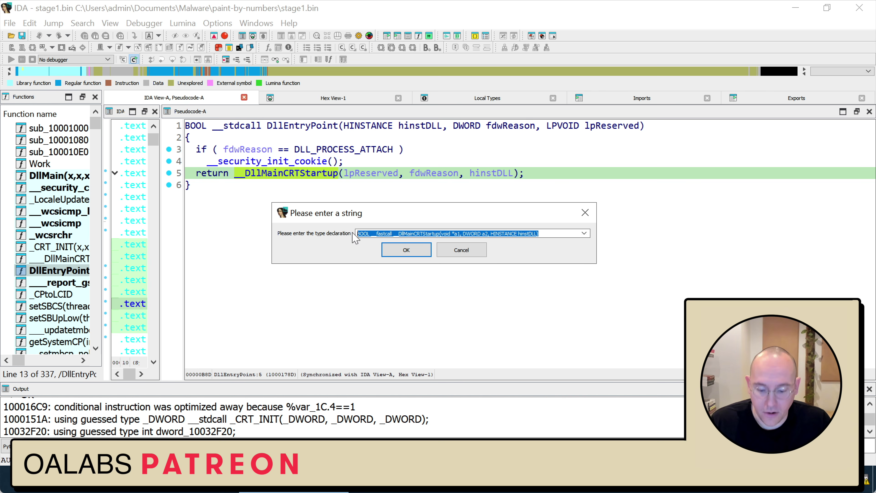
click(394, 492)
key(ctrl+v)
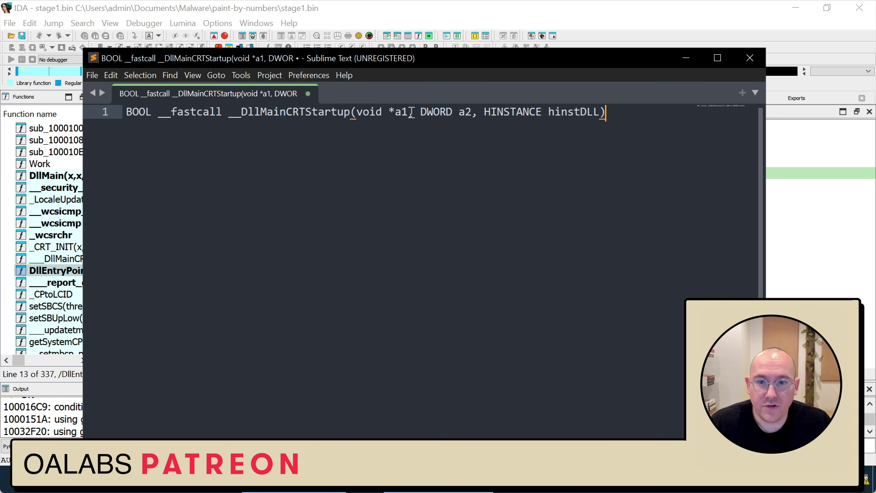
Examine the pasted declaration's parameters one by one: a1, DWORD a2 and HINSTANCE hinstDLL
drag(408, 112, 388, 113)
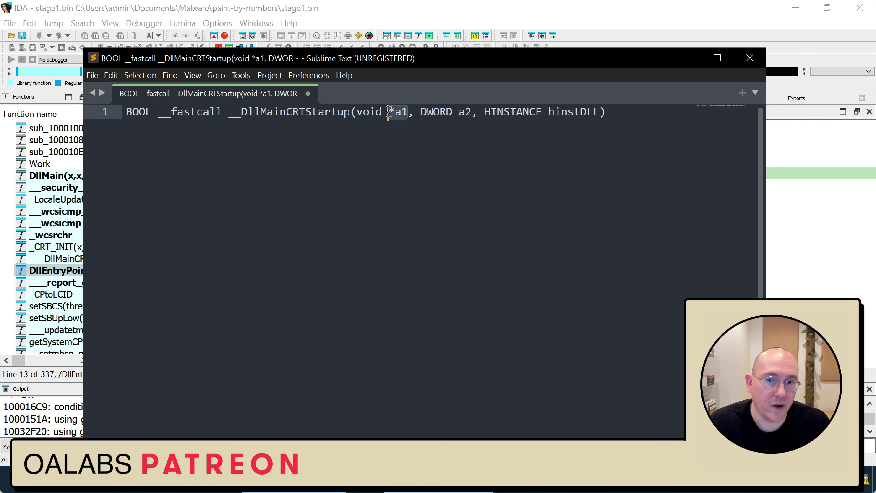
click(472, 113)
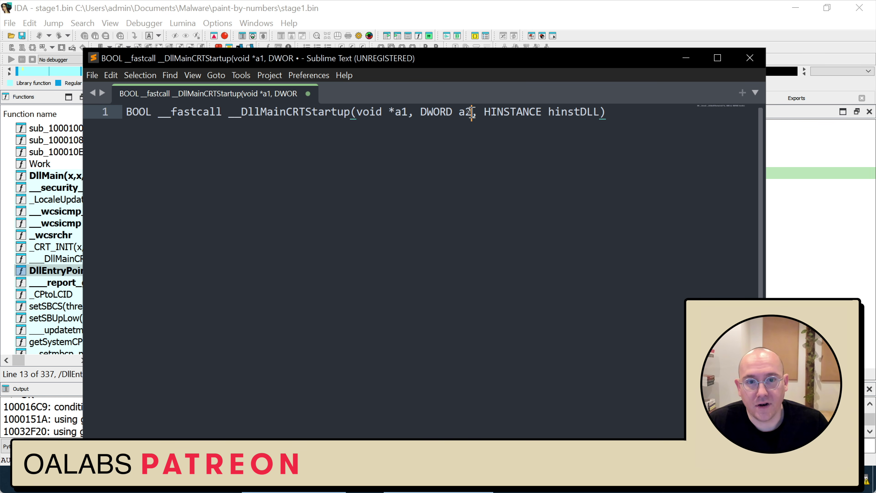
drag(471, 112, 420, 113)
drag(602, 113, 484, 112)
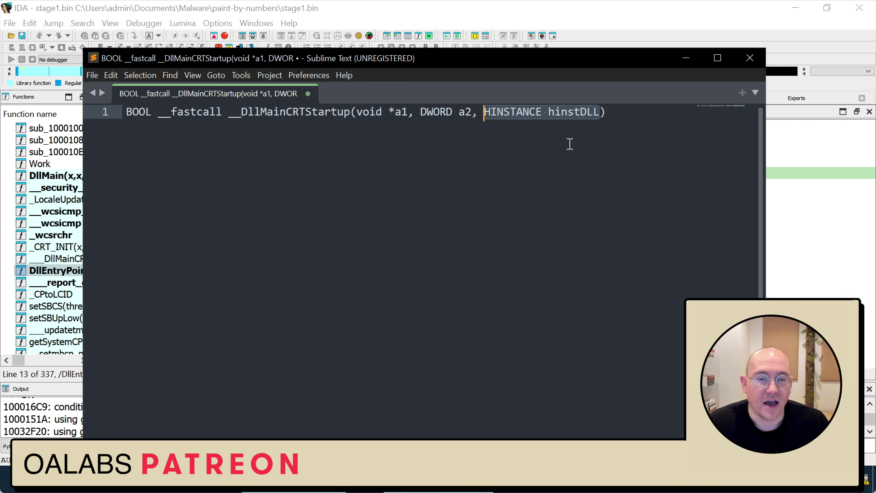
click(592, 148)
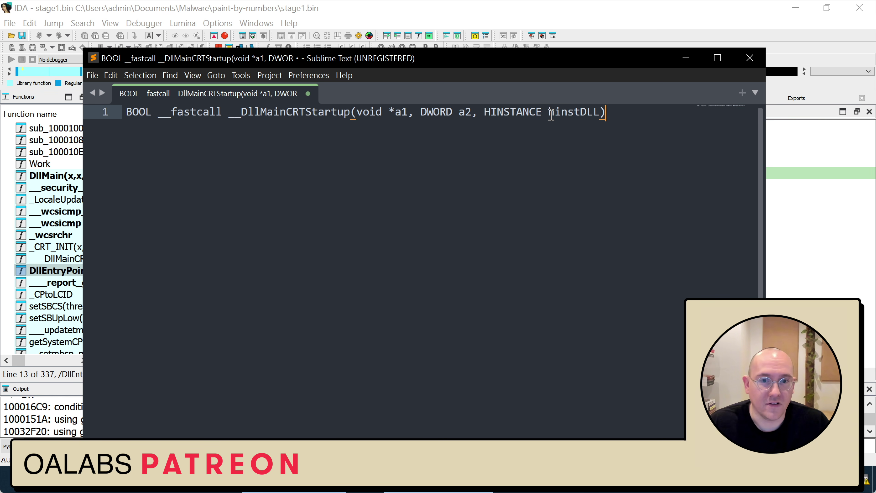
drag(549, 112, 598, 114)
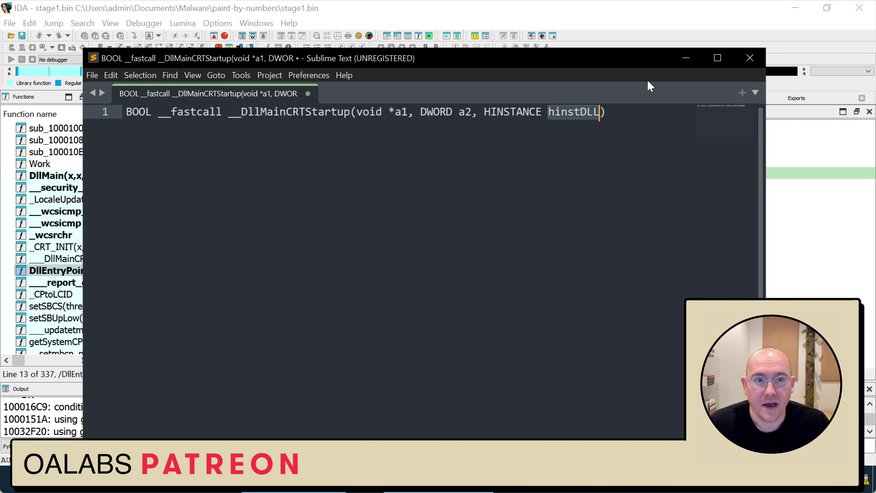
Place the editor window below the call in the pseudocode and rename the DWORD parameter a2 to fdwReason
drag(585, 62, 630, 219)
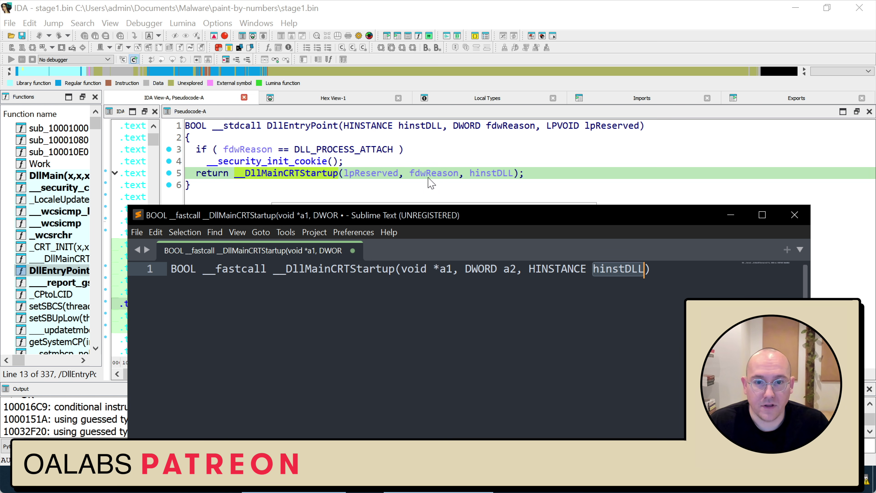
double_click(507, 268)
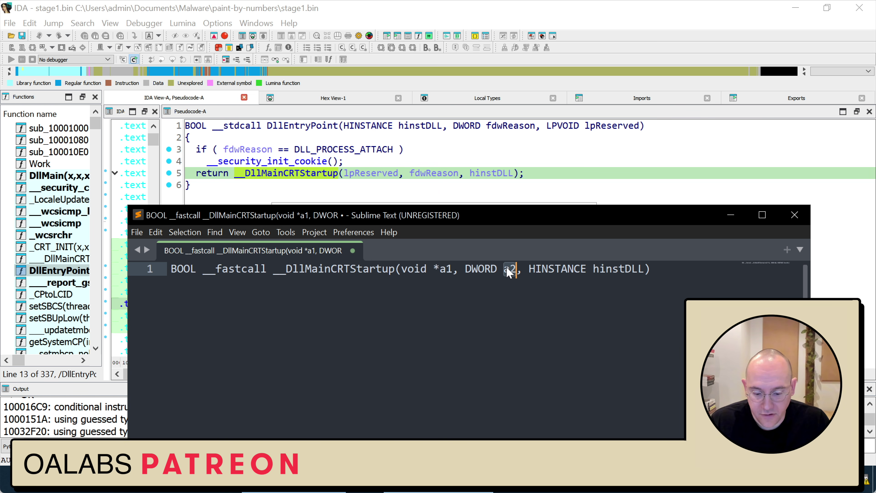
text(fdwR)
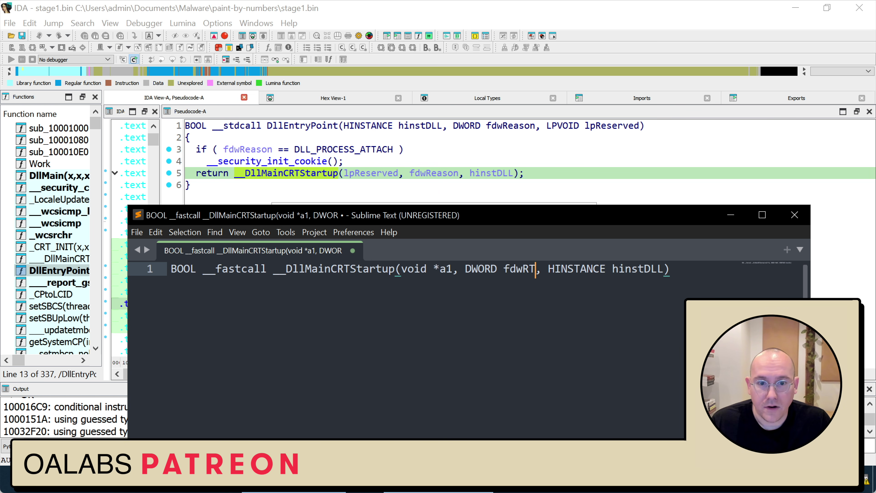
text(eason)
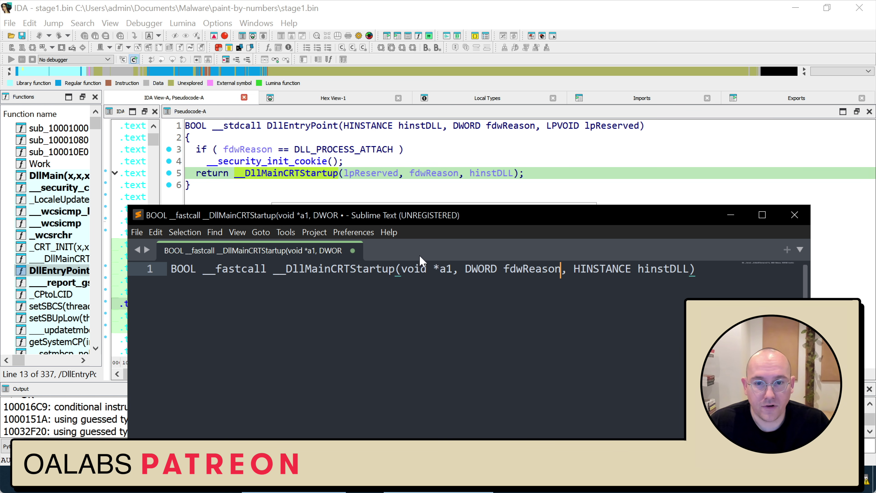
Change the declaration's first parameter to LPVOID plReserved
double_click(447, 269)
key(BackSpace)
key(BackSpace)
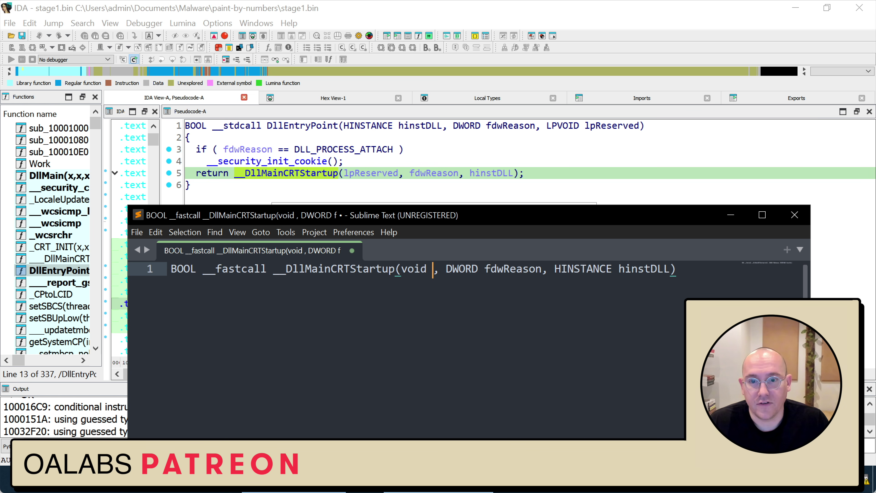
text(plReserved)
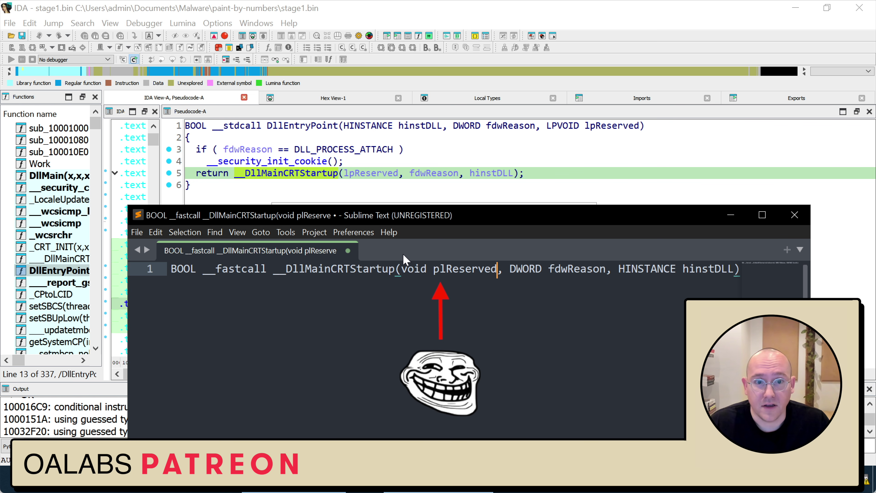
double_click(418, 271)
text(LPVOID)
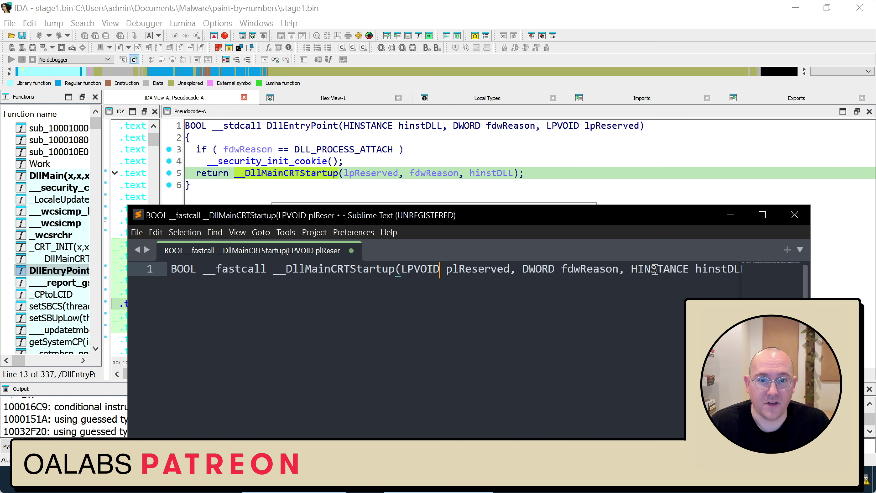
Copy the edited declaration, close the text editor, and apply it in IDA as the type declaration of __DllMainCRTStartup
scroll(486, 285, right, 2)
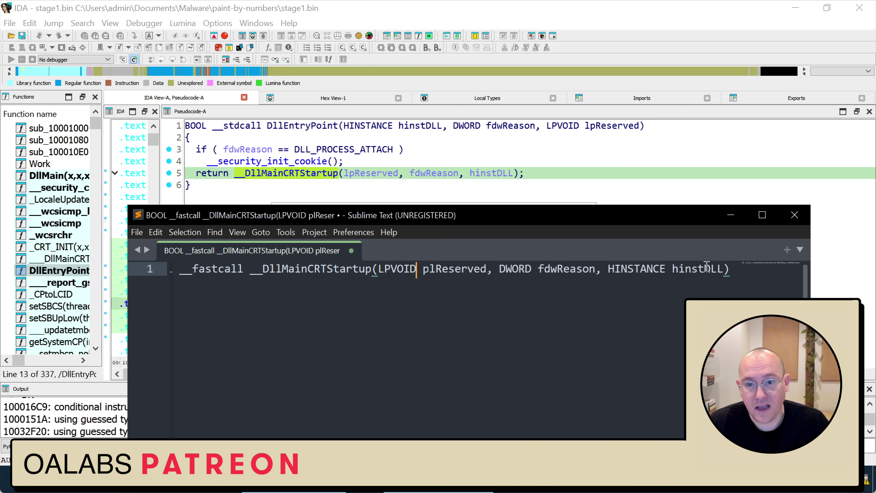
triple_click(488, 272)
key(ctrl+c)
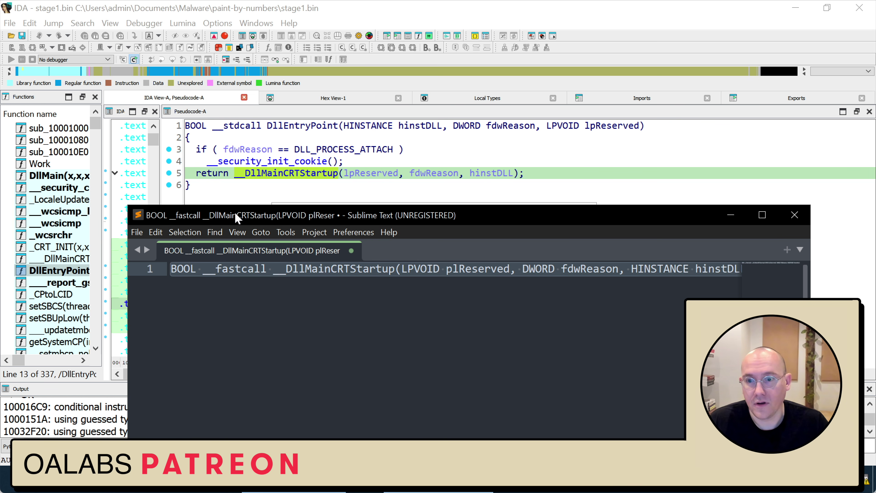
click(797, 215)
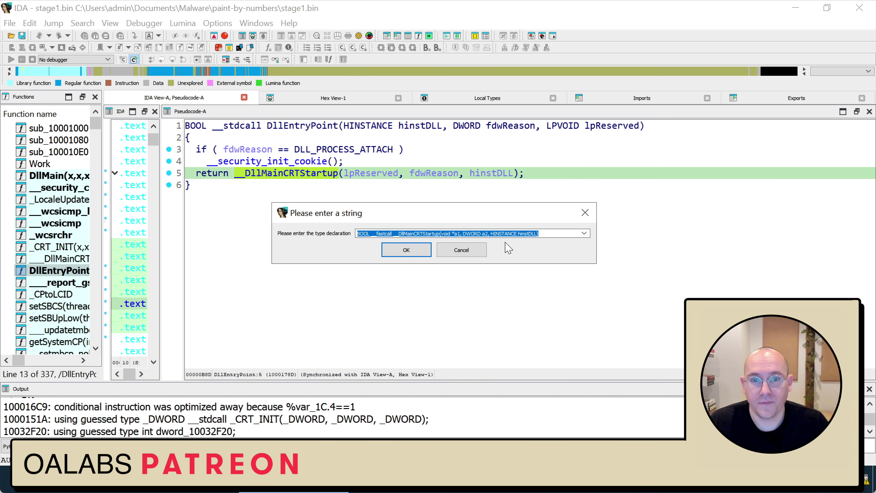
key(ctrl+v)
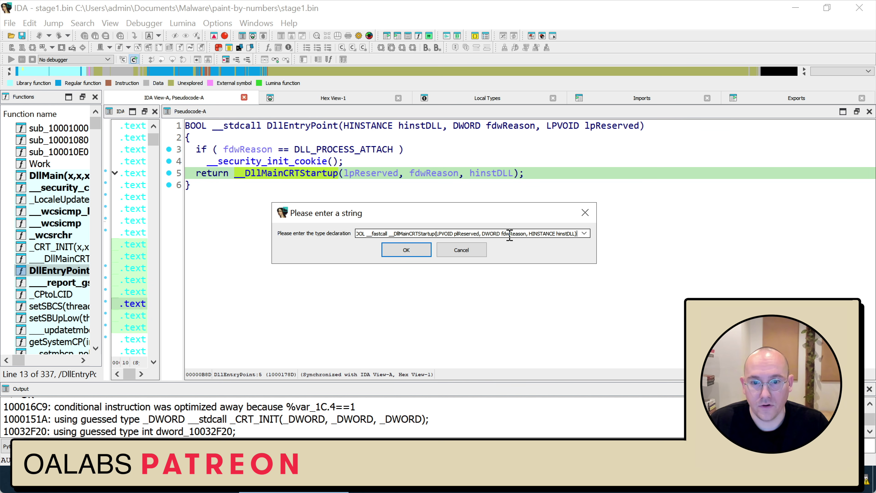
click(414, 253)
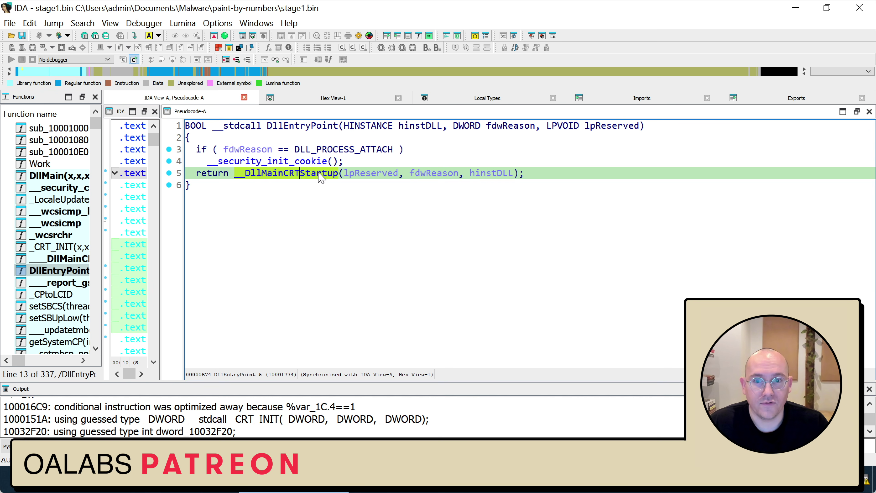
Open the __DllMainCRTStartup function and examine its plReserved, fdwReason and hinstDLL parameters and their uses
mouse_move(317, 172)
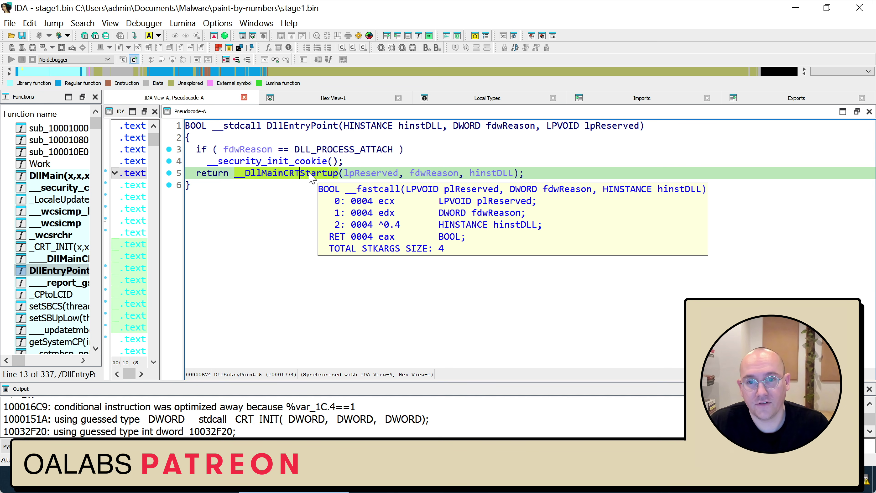
double_click(310, 174)
click(452, 127)
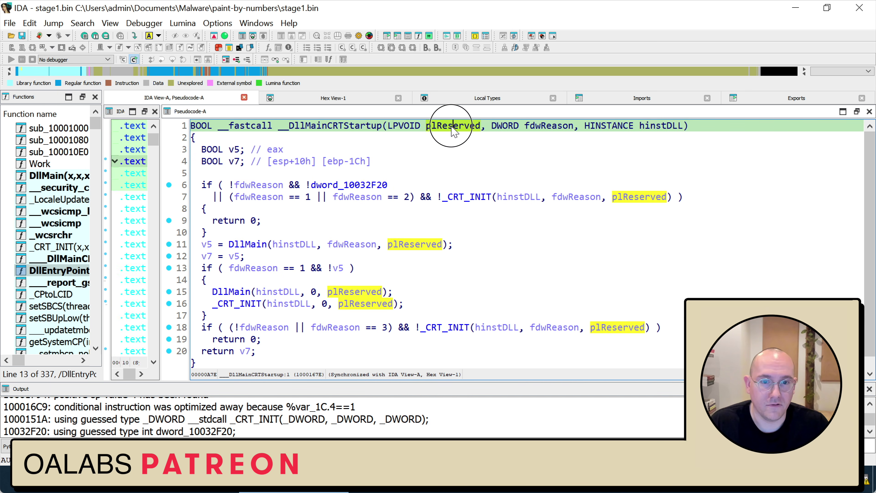
click(550, 127)
click(655, 127)
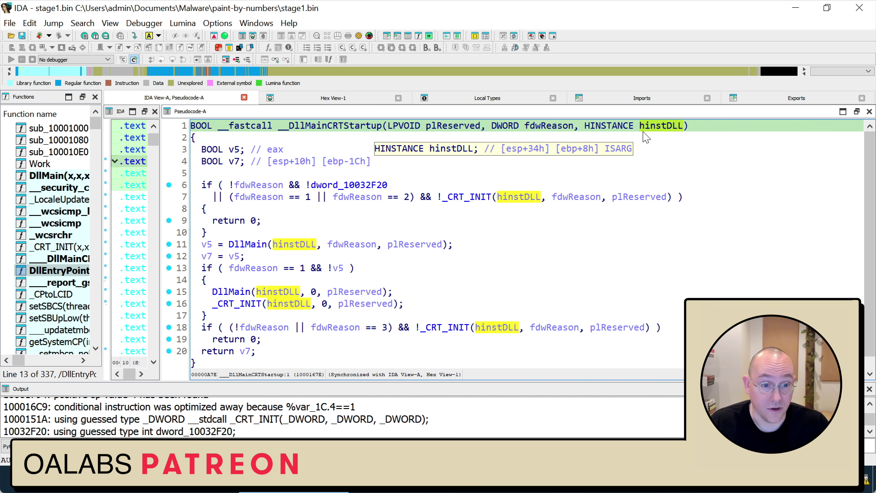
click(588, 127)
click(503, 127)
click(411, 128)
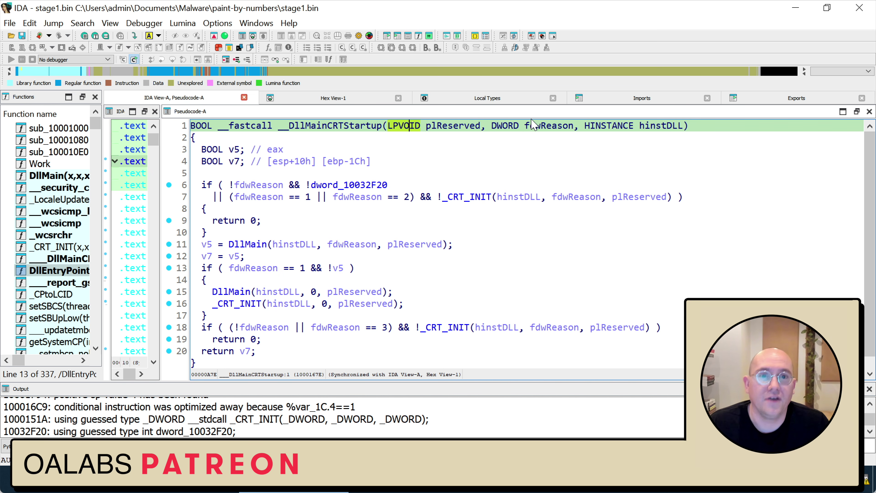
mouse_move(534, 131)
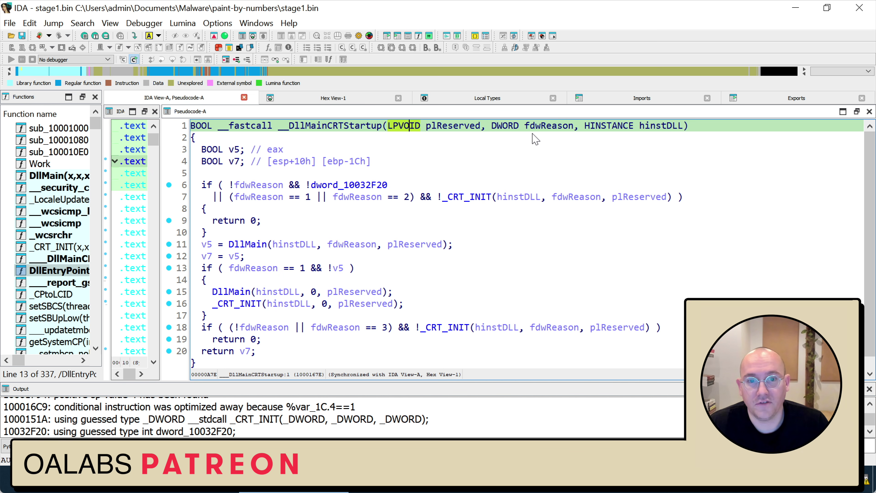
click(546, 127)
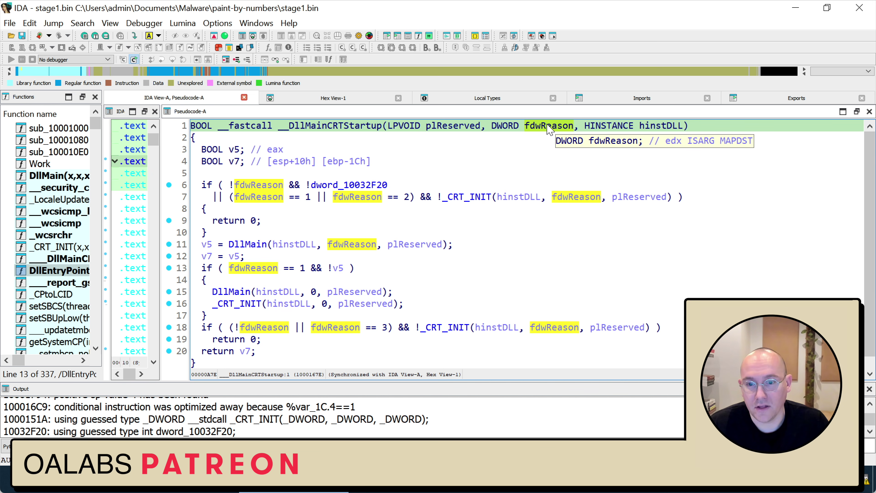
Replace the constant 1 compared with fdwReason in the first condition with DLL_PROCESS_ATTACH from the MACRO_DLL enum
click(312, 197)
drag(311, 197, 234, 197)
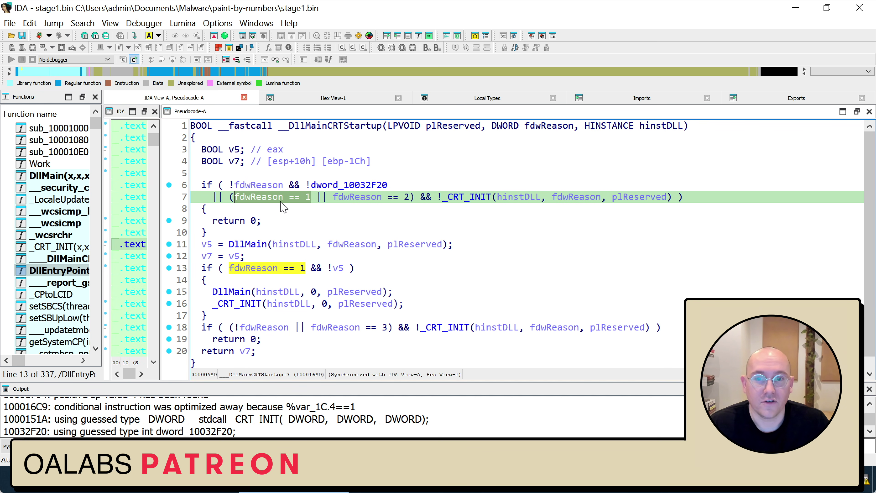
click(306, 197)
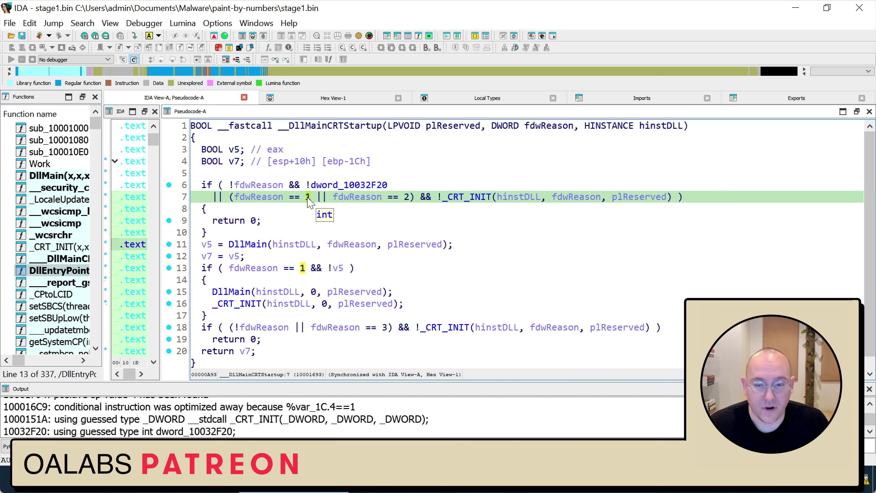
key(m)
click(232, 142)
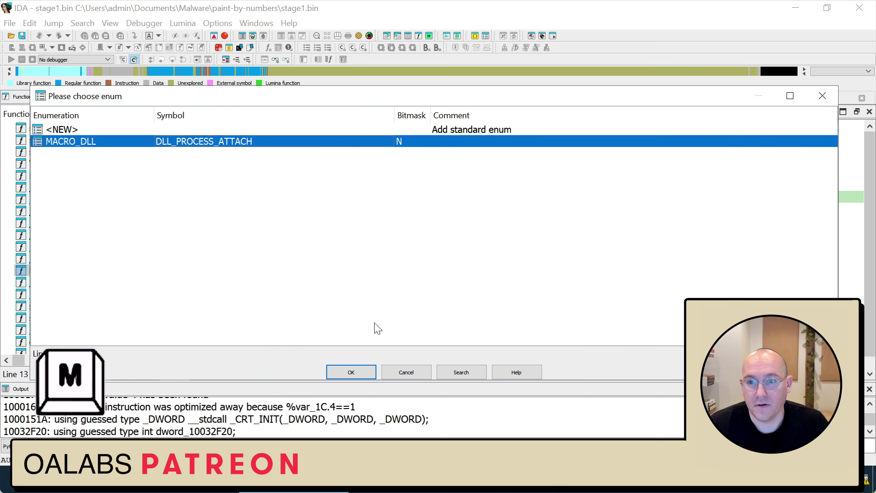
click(351, 372)
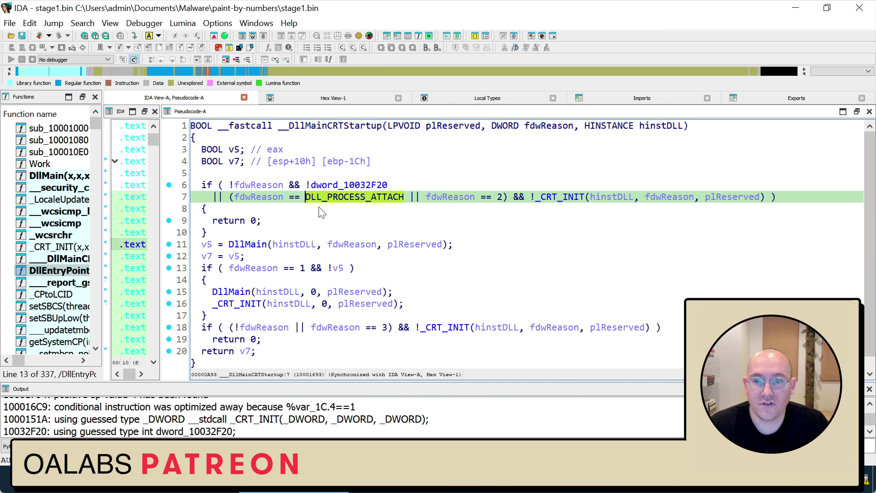
Replace the constant 2 compared with fdwReason in the first condition with MACRO_DLL's DLL_THREAD_ATTACH symbol
click(273, 199)
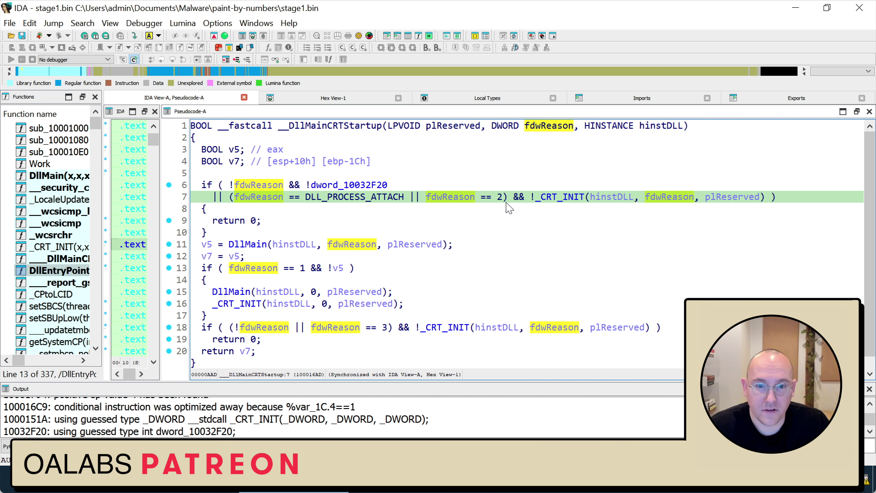
click(499, 198)
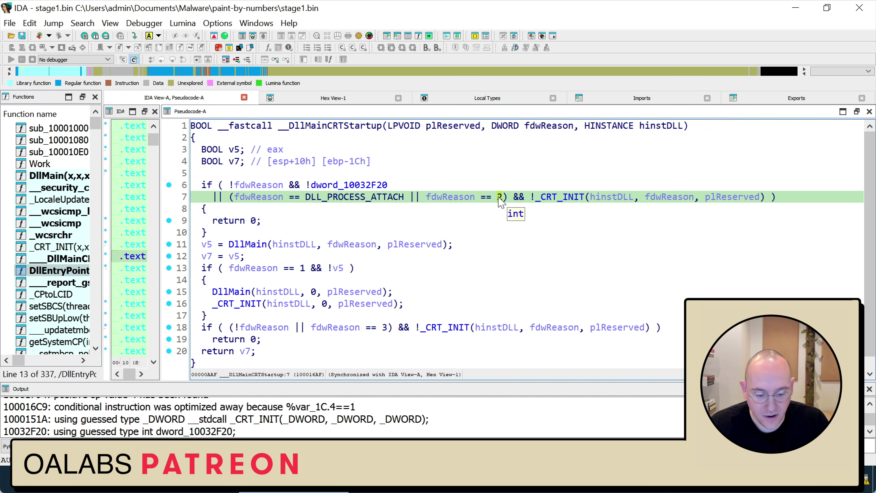
key(m)
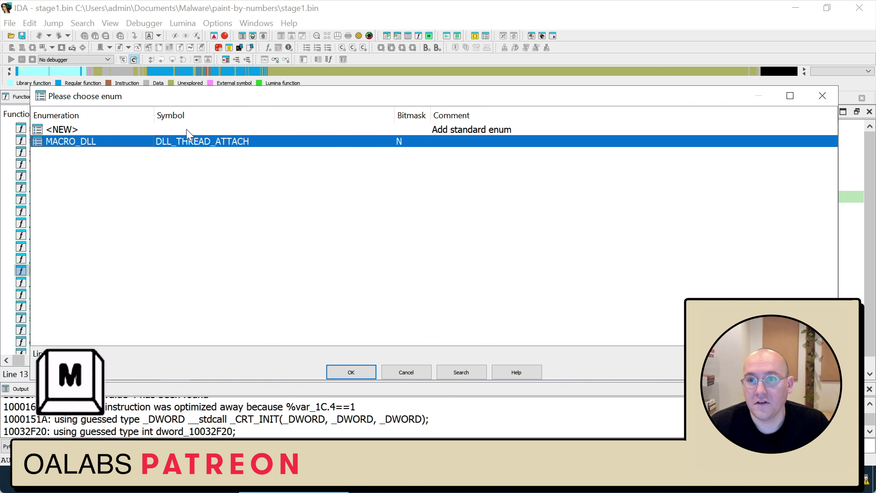
click(350, 371)
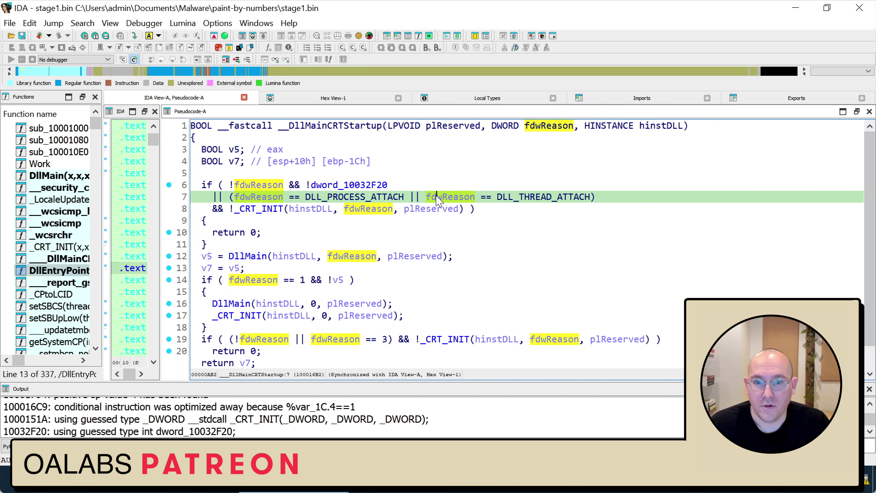
Replace the constant 1 in the fdwReason check that also tests v5 with DLL_PROCESS_ATTACH from MACRO_DLL
click(303, 280)
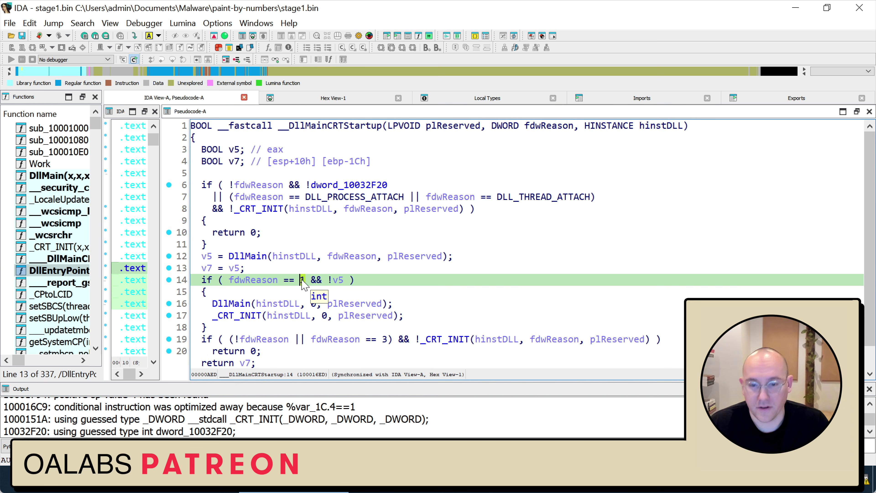
key(m)
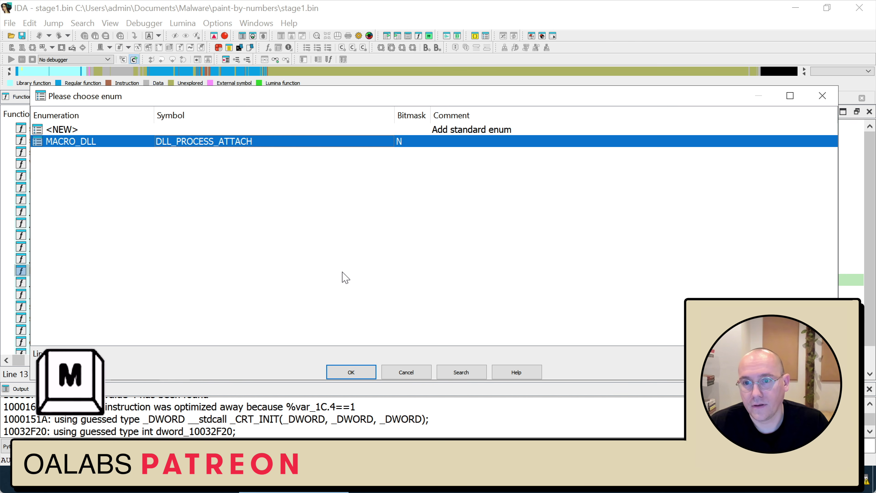
click(358, 369)
click(257, 279)
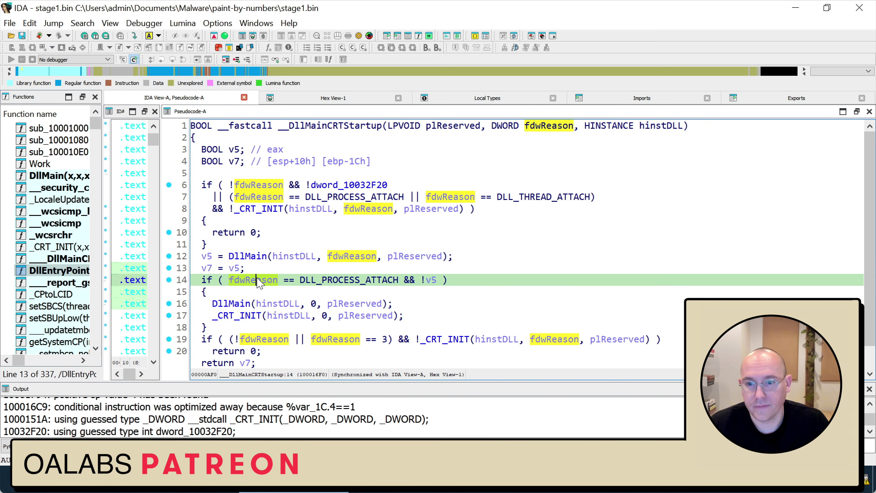
Replace the constant 3 compared with fdwReason in the last condition with MACRO_DLL's DLL_THREAD_DETACH symbol
scroll(530, 259, down, 1)
click(385, 316)
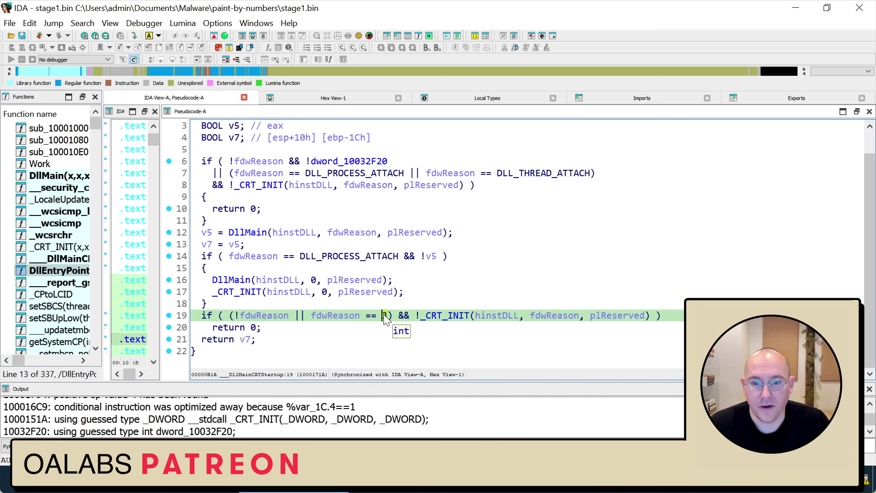
key(m)
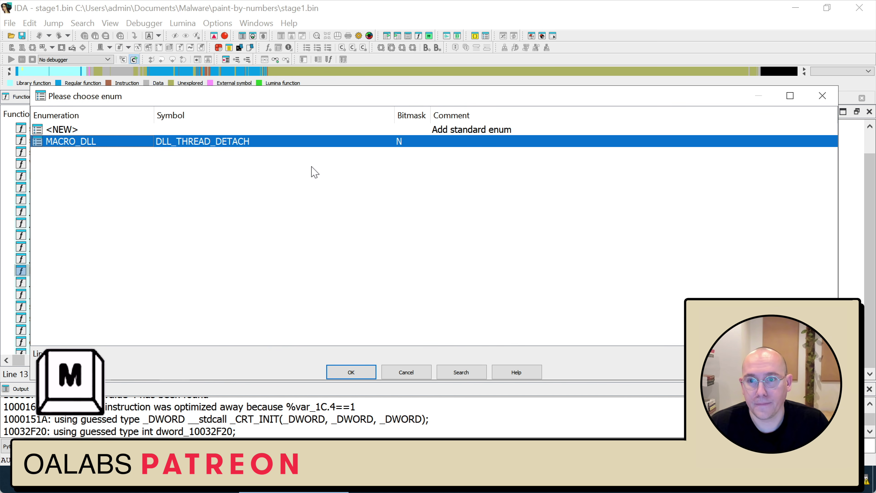
click(359, 371)
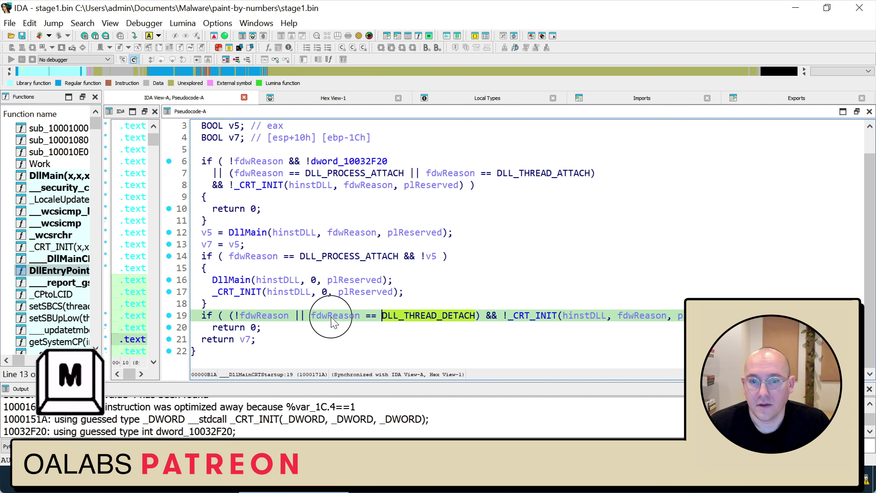
click(320, 316)
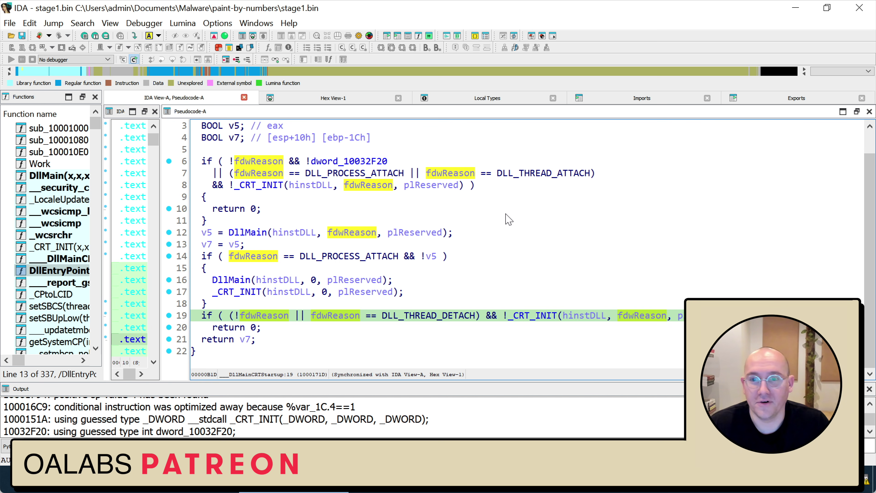
Examine the DllMain call inside the process-attach branch and the first condition's fdwReason checks and _CRT_INIT call
scroll(556, 218, up, 1)
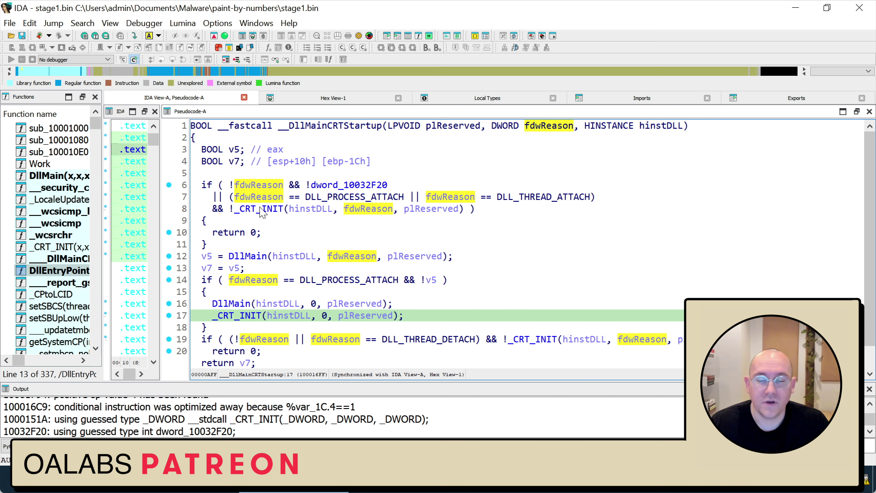
click(248, 304)
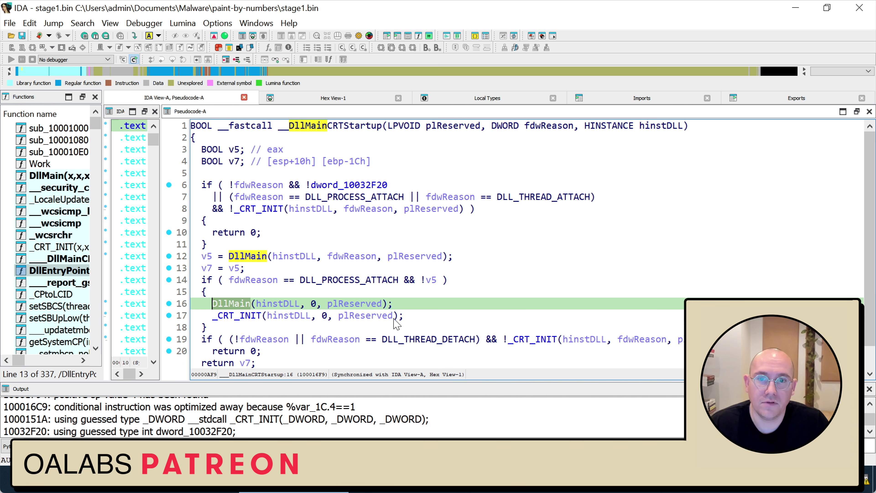
mouse_move(263, 284)
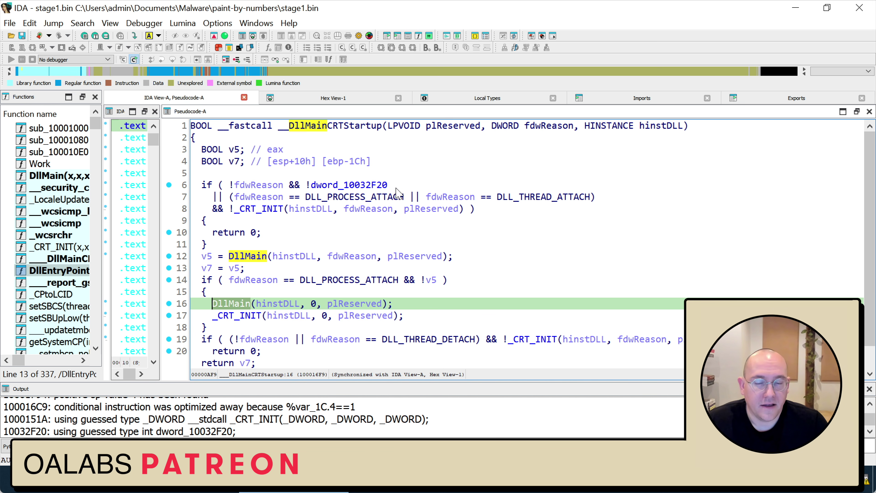
mouse_move(334, 189)
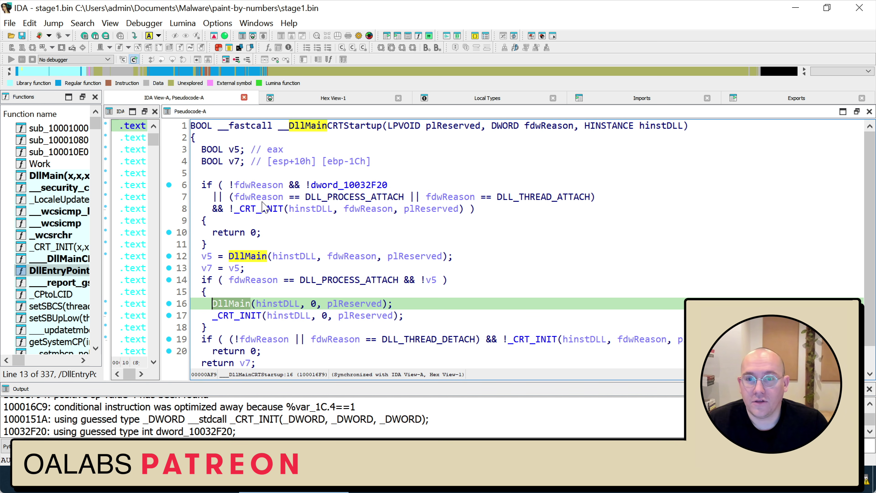
mouse_move(346, 205)
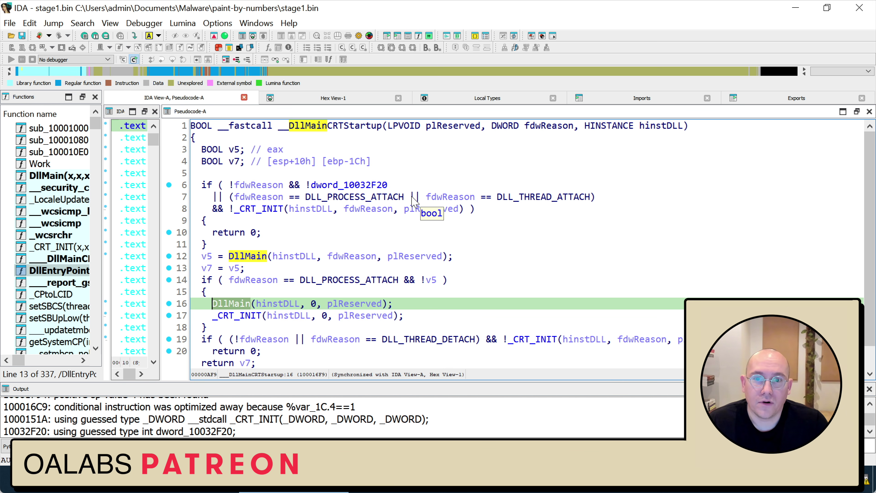
mouse_move(530, 200)
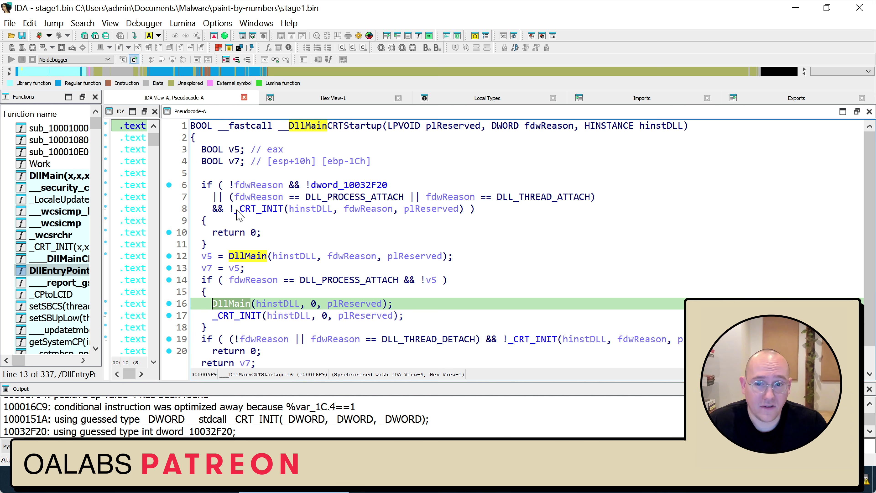
drag(240, 210, 463, 209)
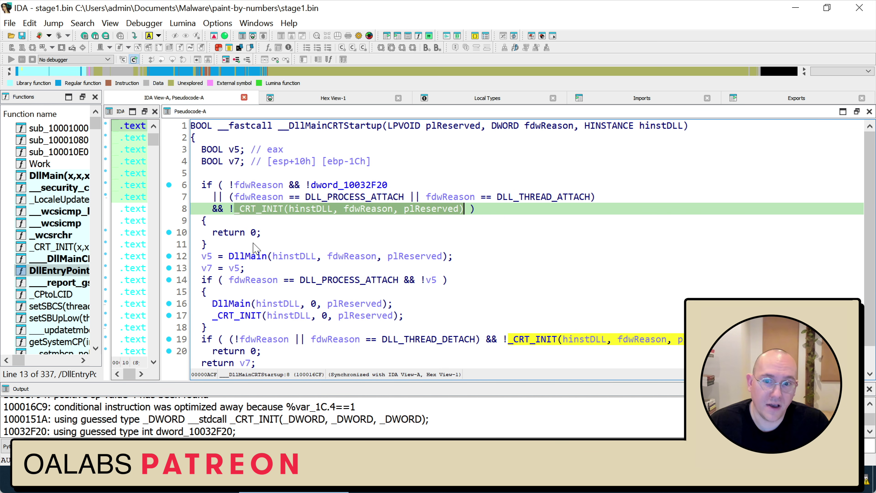
click(382, 233)
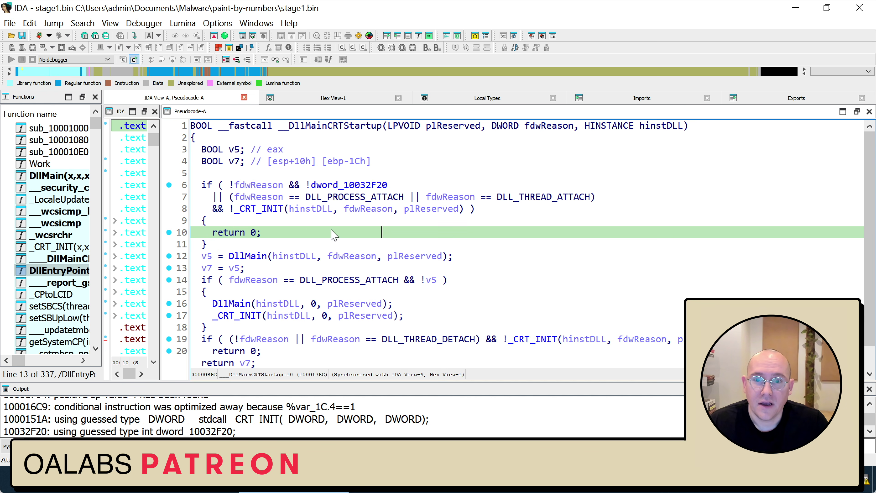
Open the _CRT_INIT function and examine the global variable dword_10033CD8 that is assigned from GetCommandLineA
click(262, 208)
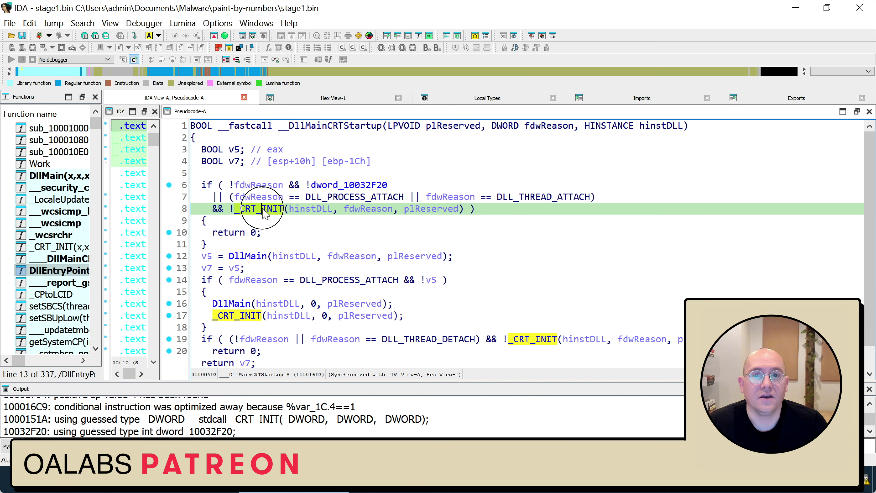
double_click(263, 209)
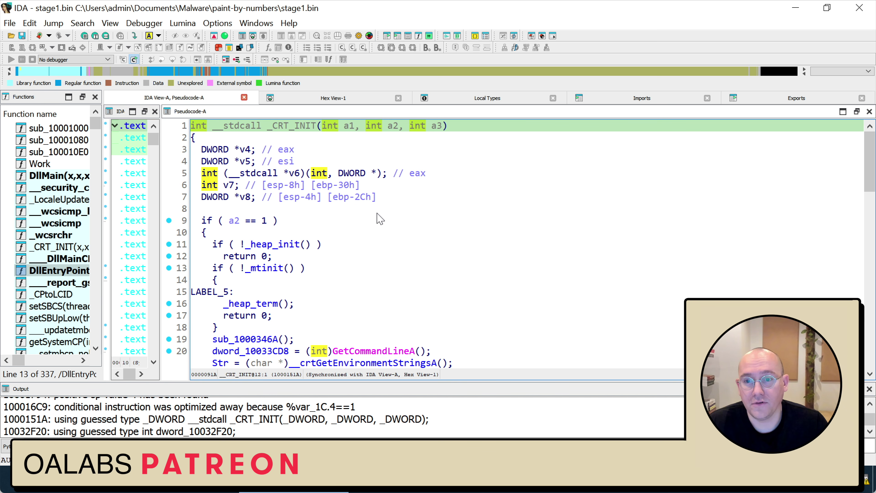
scroll(410, 234, down, 5)
click(411, 233)
click(405, 175)
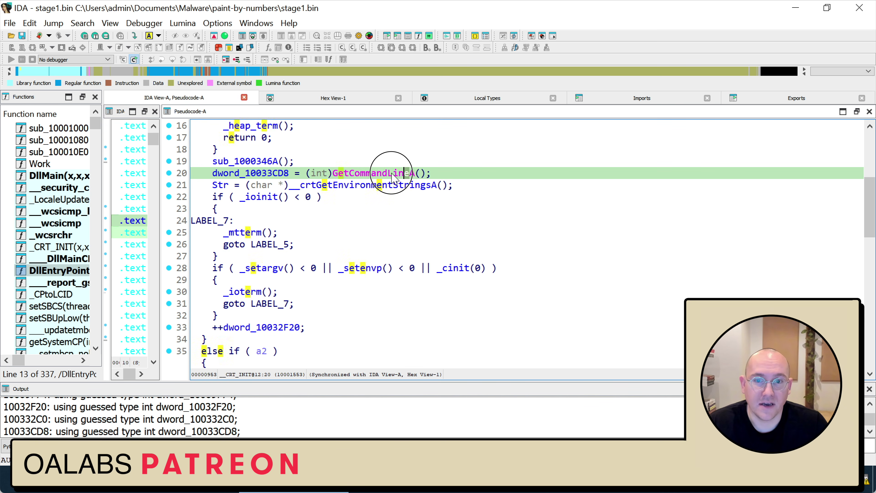
click(273, 173)
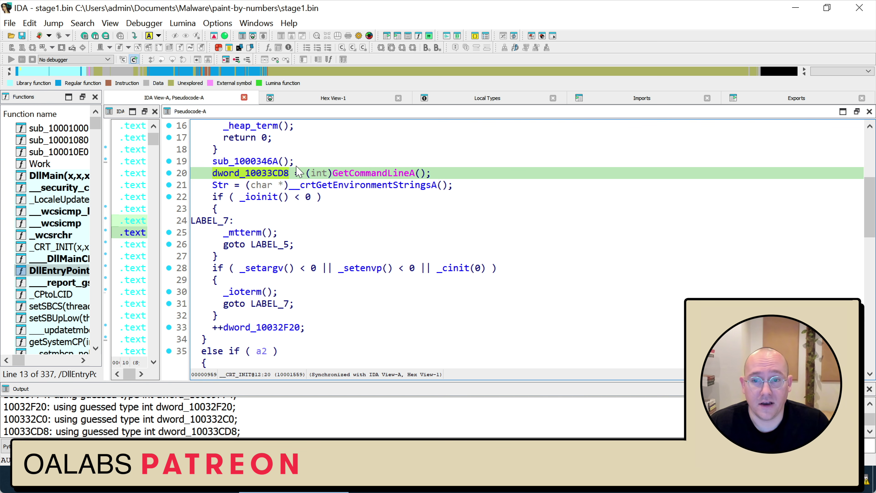
drag(210, 173, 244, 176)
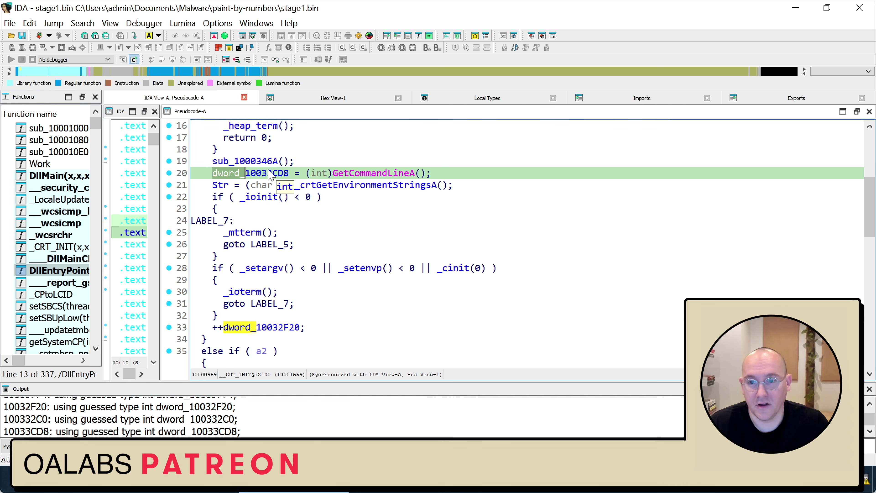
click(251, 176)
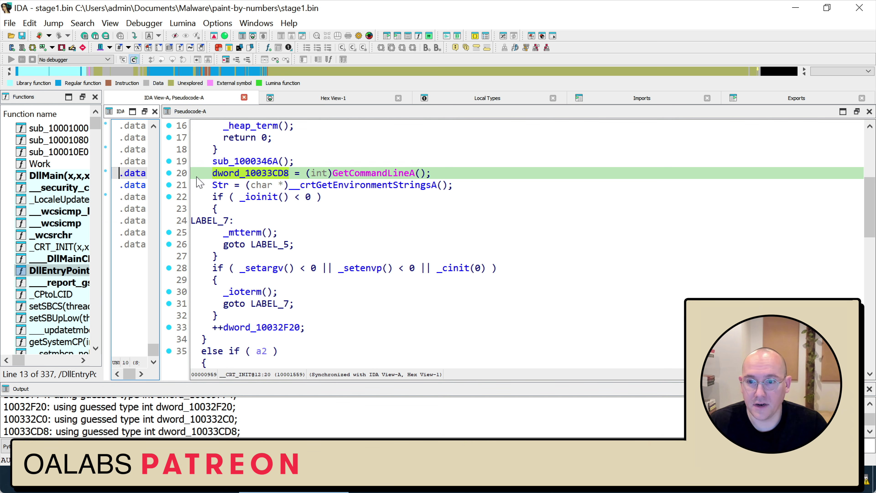
Widen the disassembly view and compare the address of dword_10033CD8 there with the number in its pseudocode name
click(159, 174)
drag(160, 174, 464, 174)
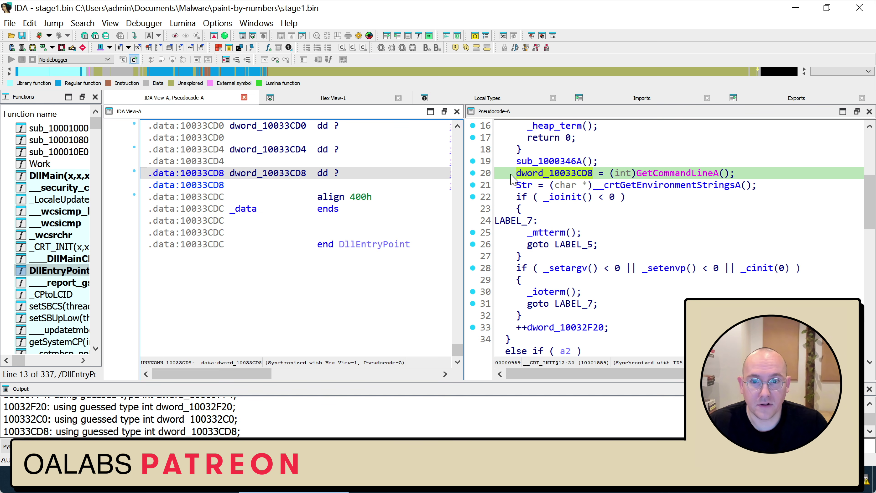
drag(308, 174, 147, 176)
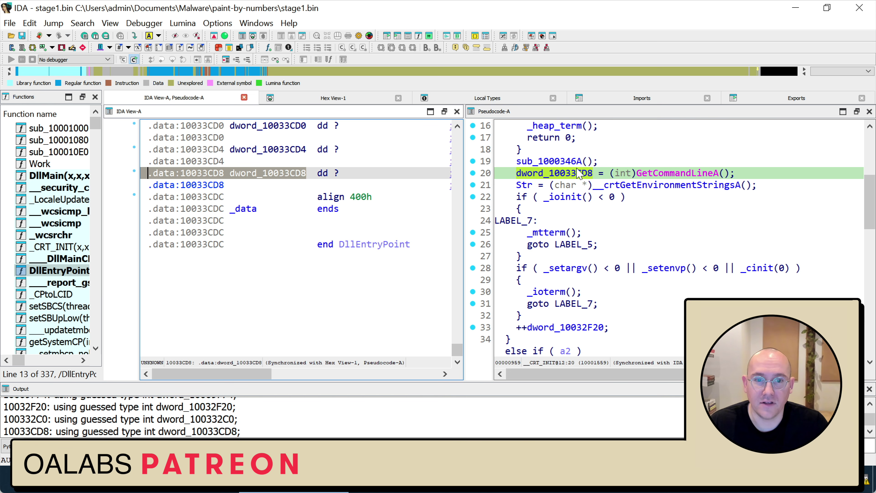
drag(225, 175, 153, 178)
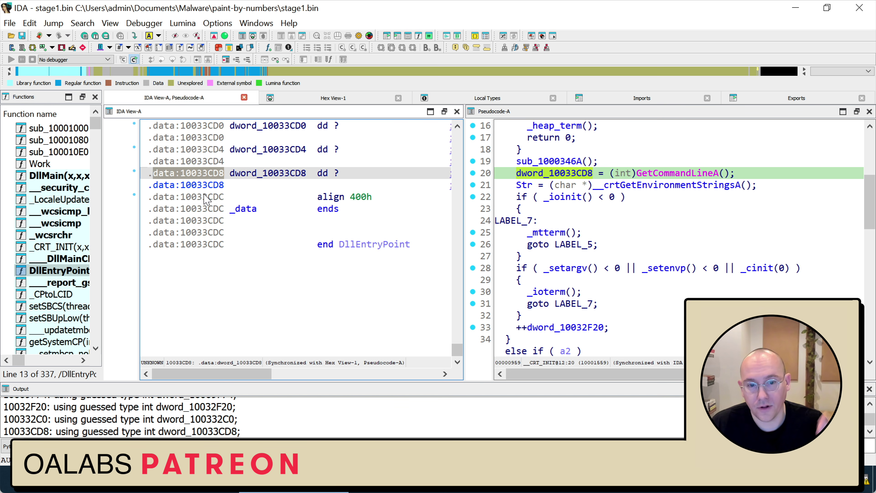
click(517, 175)
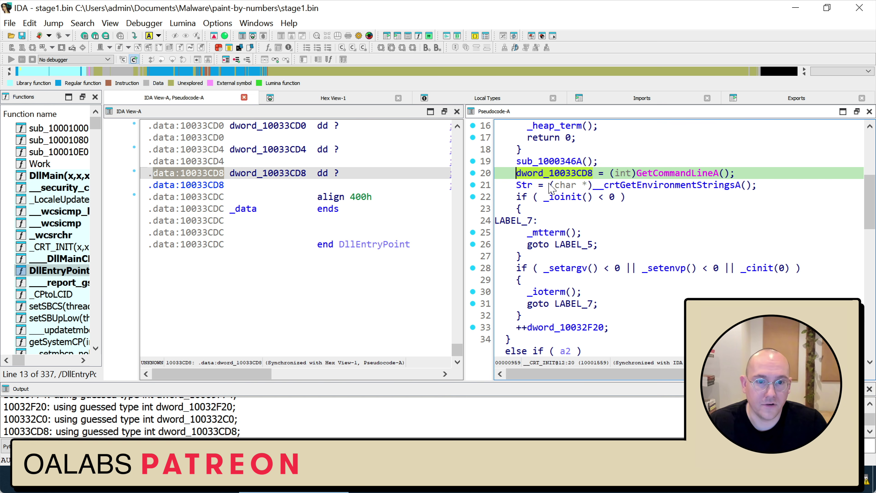
drag(593, 174, 549, 175)
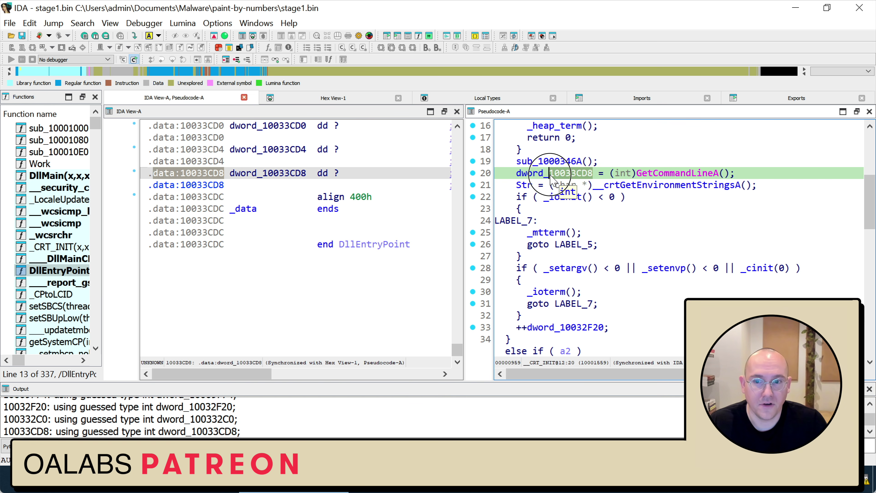
drag(224, 172, 182, 179)
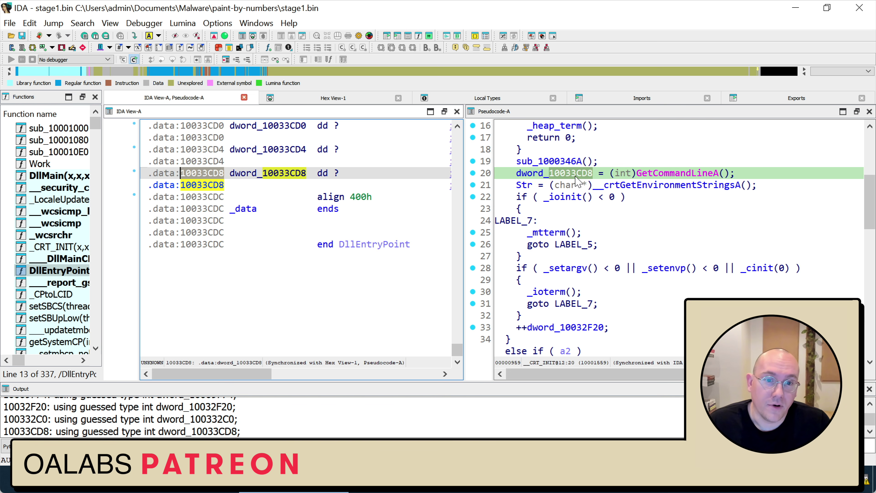
click(591, 177)
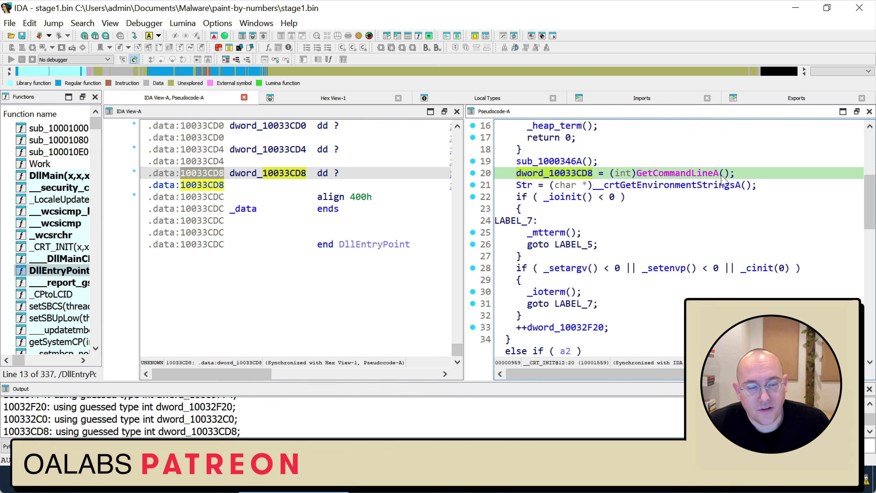
Look up GetCommandLineA on Microsoft Learn and read its description and the return type in its syntax
click(640, 177)
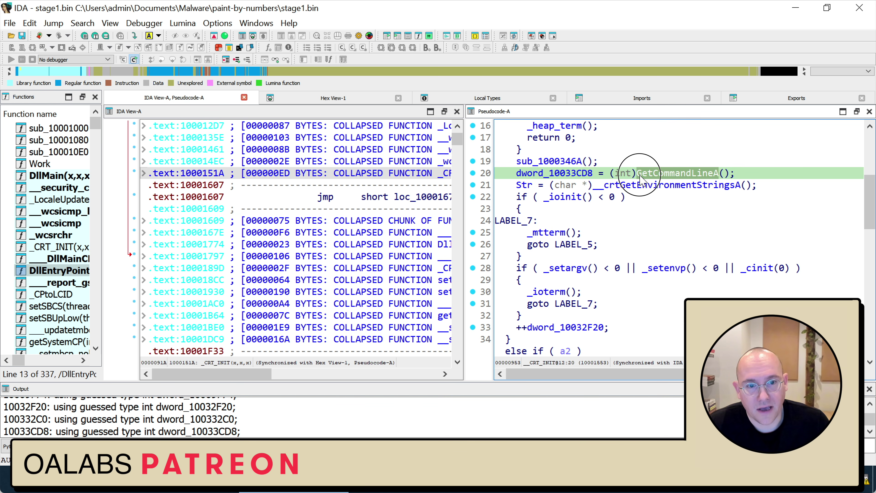
mouse_move(639, 177)
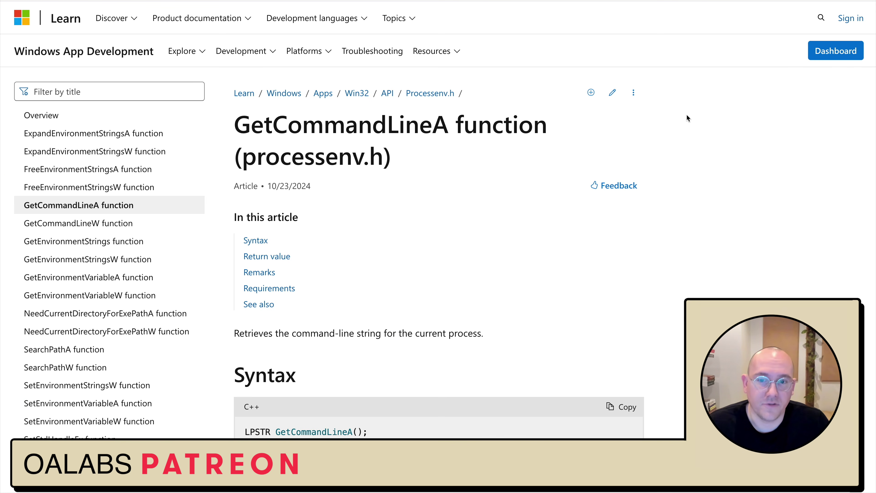
scroll(570, 127, down, 3)
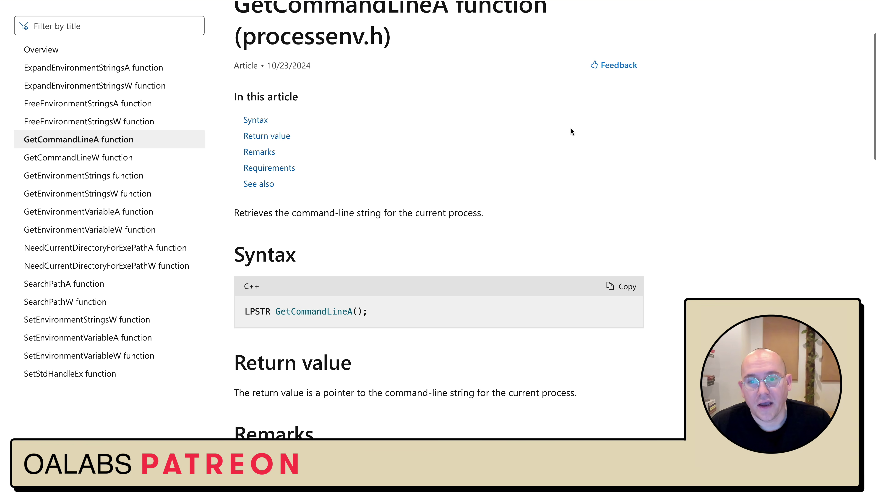
drag(224, 217, 487, 213)
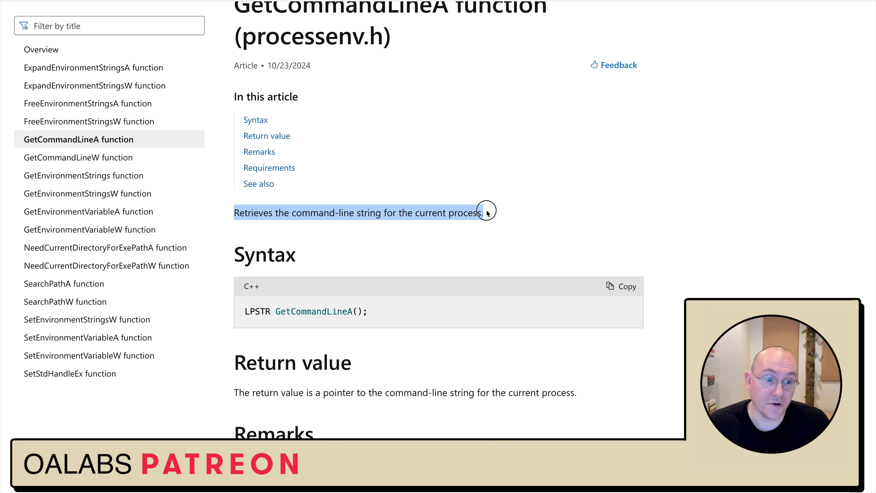
drag(275, 313, 245, 312)
double_click(254, 311)
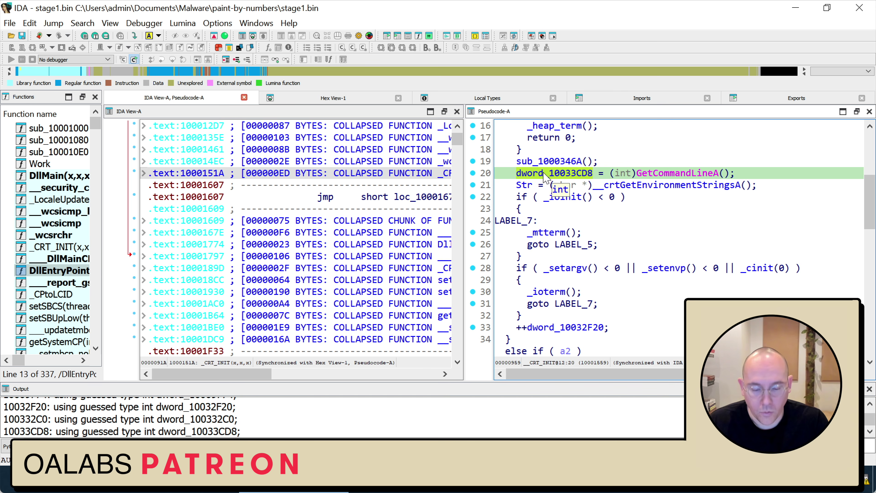
Set the type of the global variable dword_10033CD8, assigned from GetCommandLineA, to LPSTR in IDA
key(y)
click(397, 233)
double_click(359, 233)
text(LPSTR)
click(407, 251)
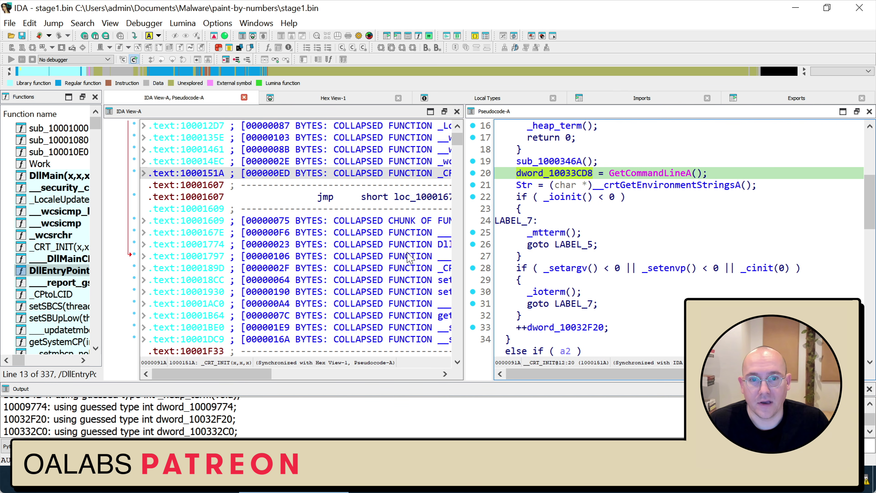
Rename the global variable dword_10033CD8 to g_commandLineString
mouse_move(569, 177)
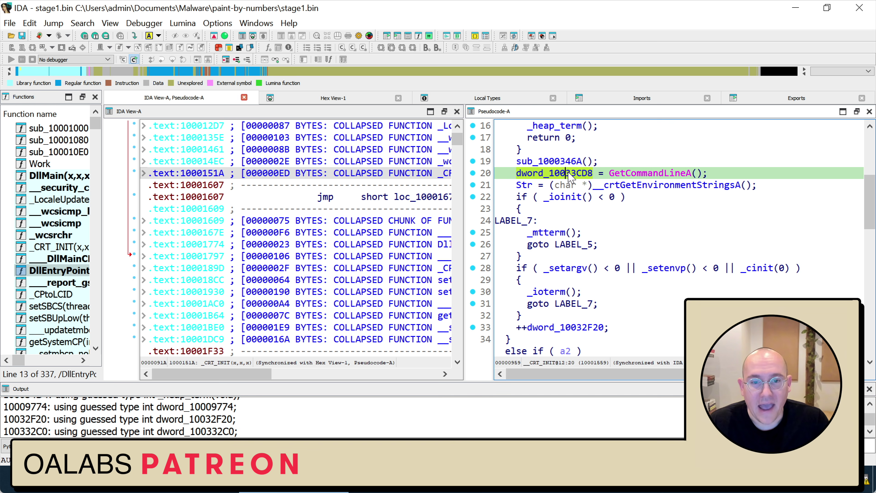
key(n)
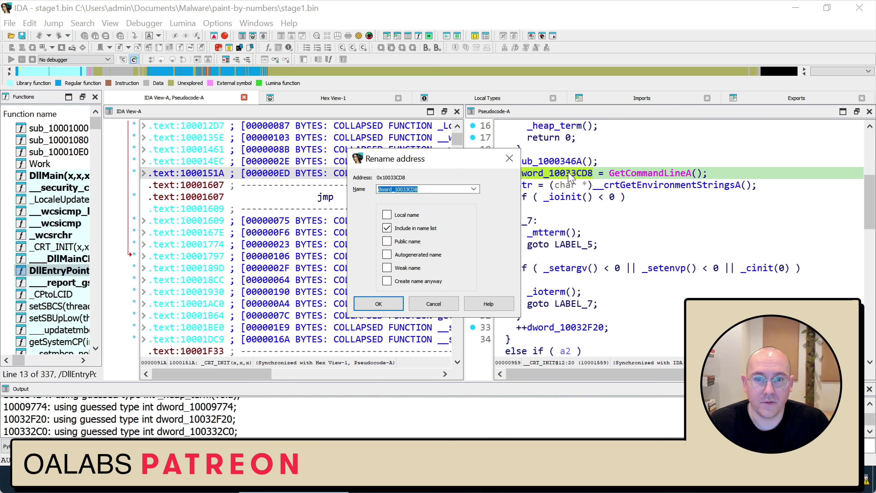
text(g)
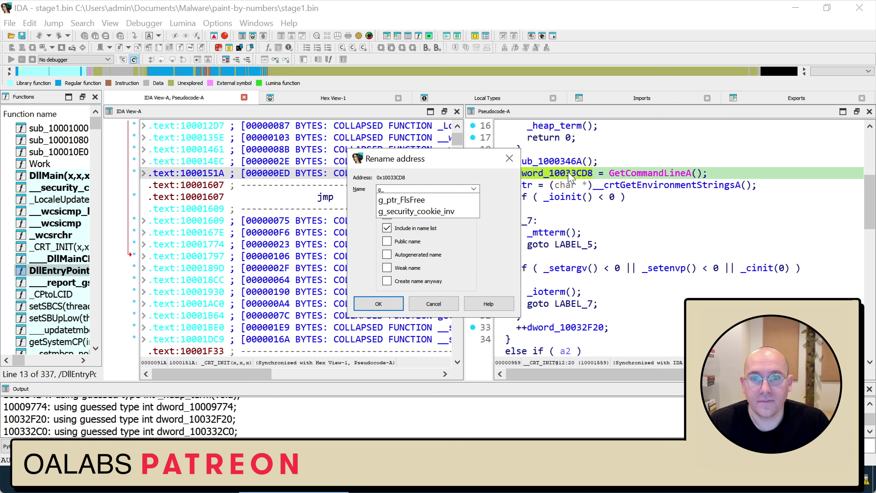
text(_commandLineString)
click(378, 303)
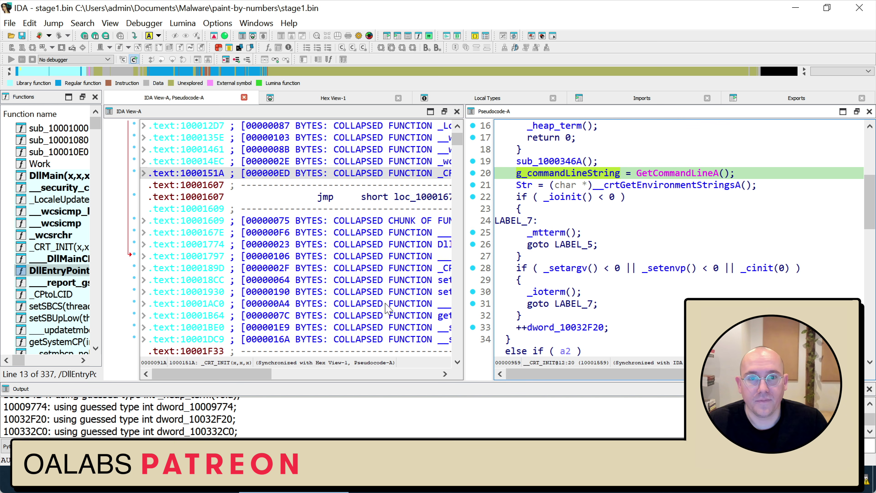
Inspect g_commandLineString in the disassembly's data section, and return to the __DllMainCRTStartup pseudocode with the disassembly view narrowed
double_click(574, 174)
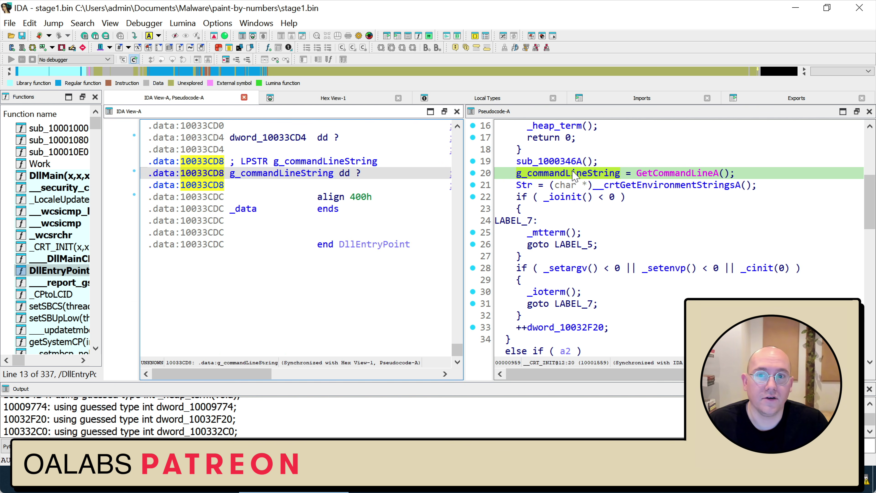
drag(333, 174, 233, 175)
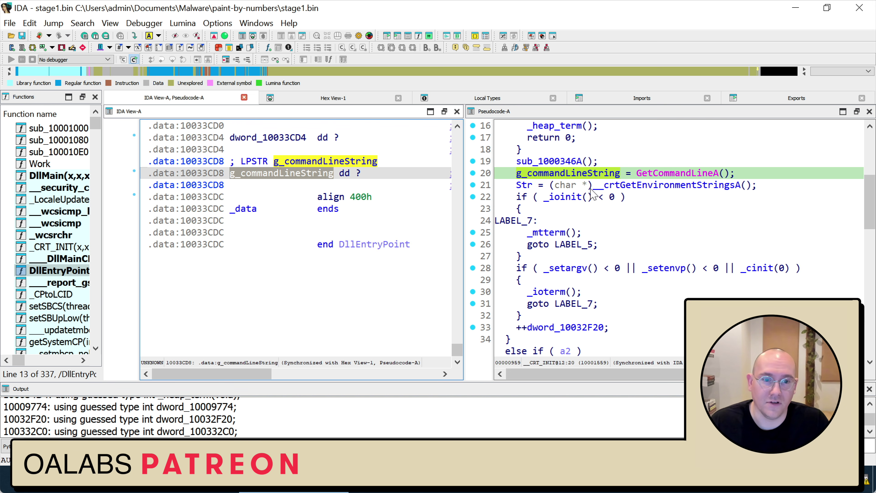
click(38, 36)
drag(464, 131, 160, 136)
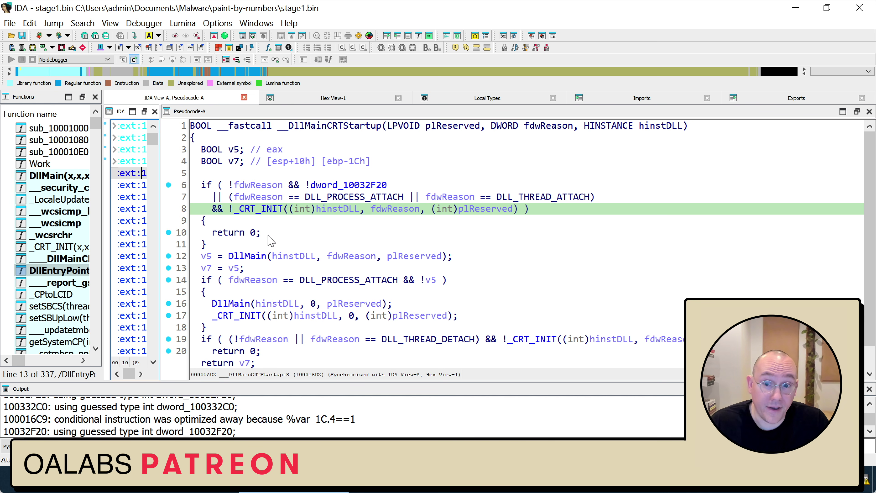
Examine the first return 0 branch and the DllMain call that follows it in __DllMainCRTStartup
click(160, 234)
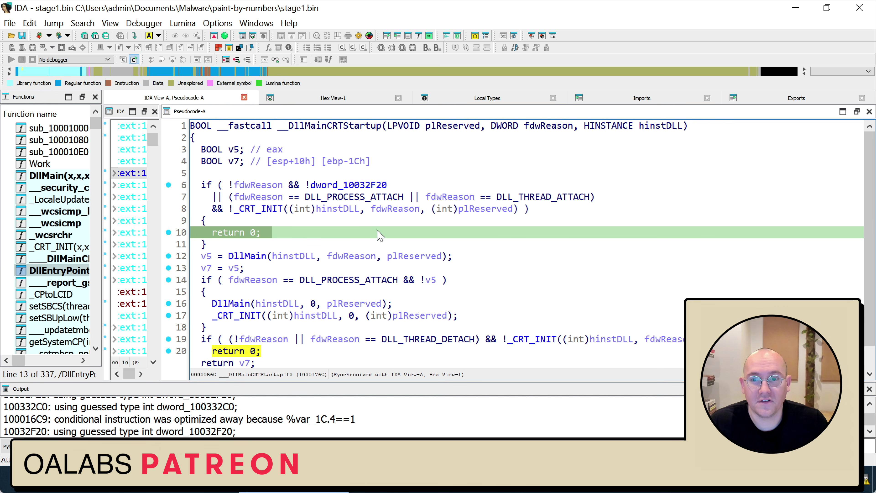
click(437, 225)
drag(464, 258, 191, 262)
click(529, 256)
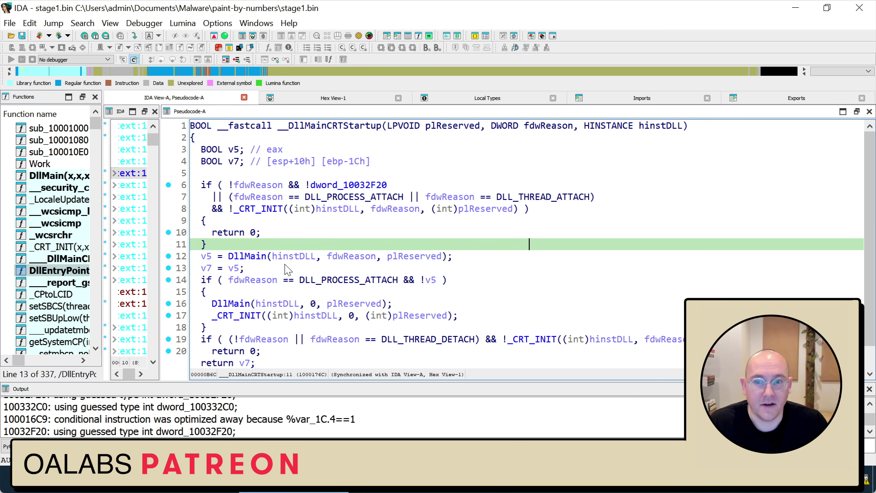
Inspect the three argument types in DllMain's type declaration and dismiss the declaration
click(245, 258)
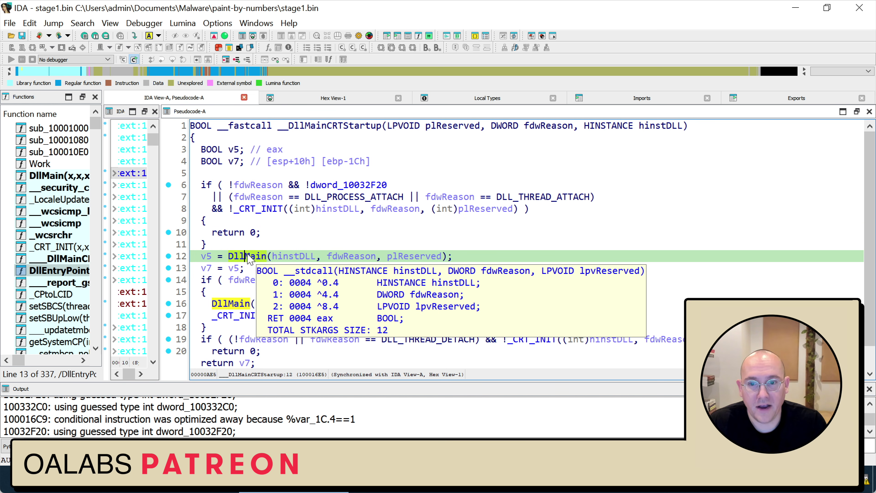
key(y)
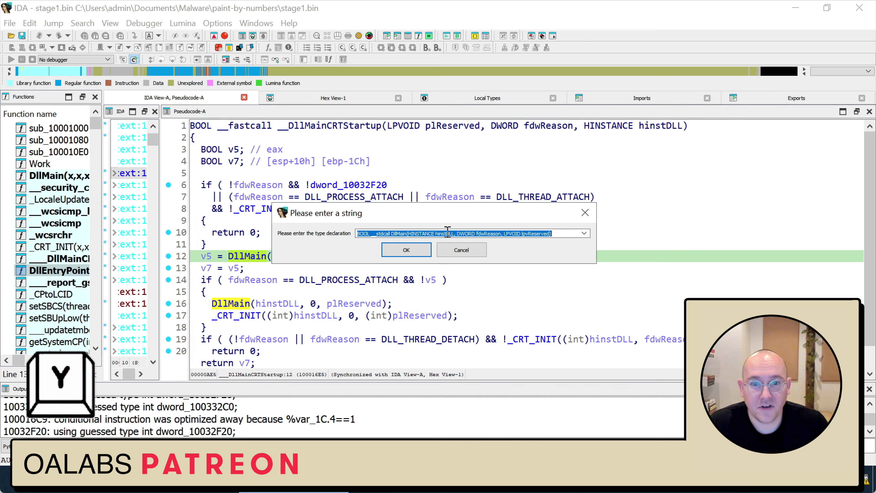
double_click(423, 233)
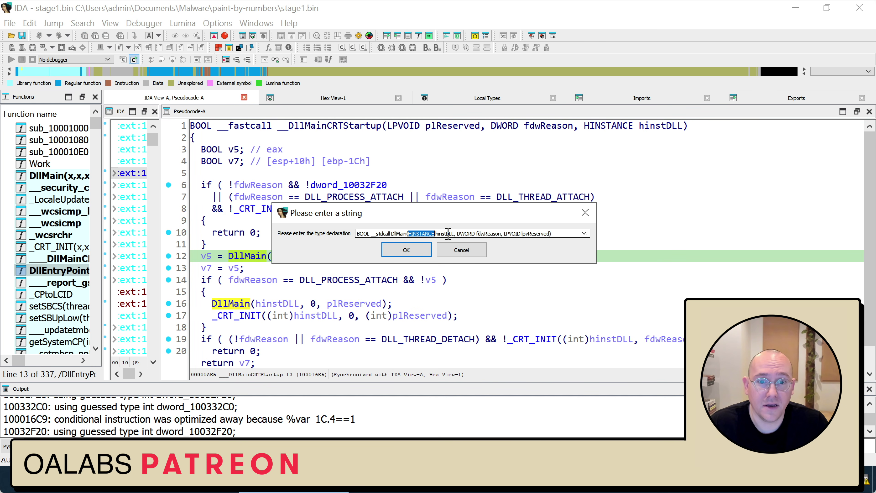
double_click(465, 233)
double_click(513, 233)
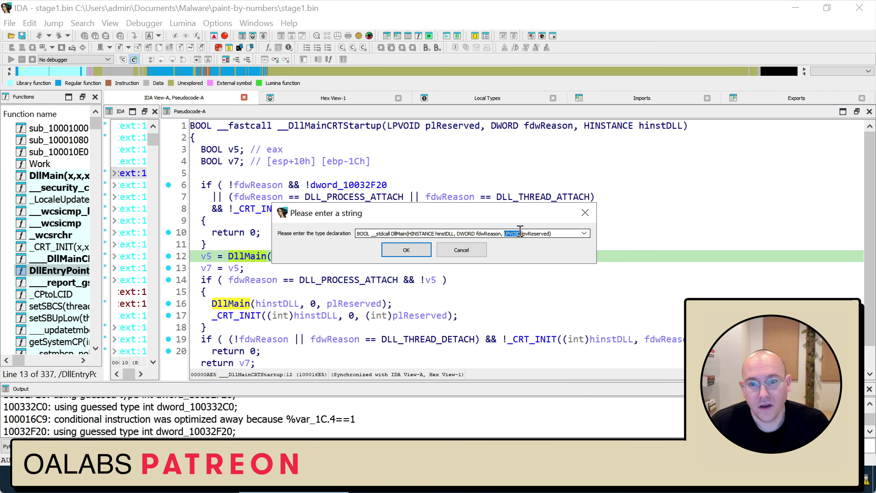
click(585, 213)
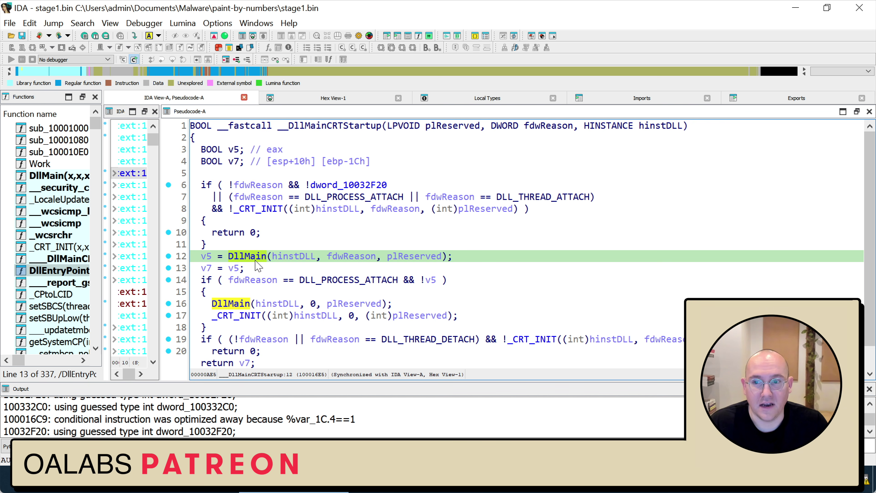
Show the database's loaded type libraries and widen the File column so the full library name fits
mouse_move(260, 265)
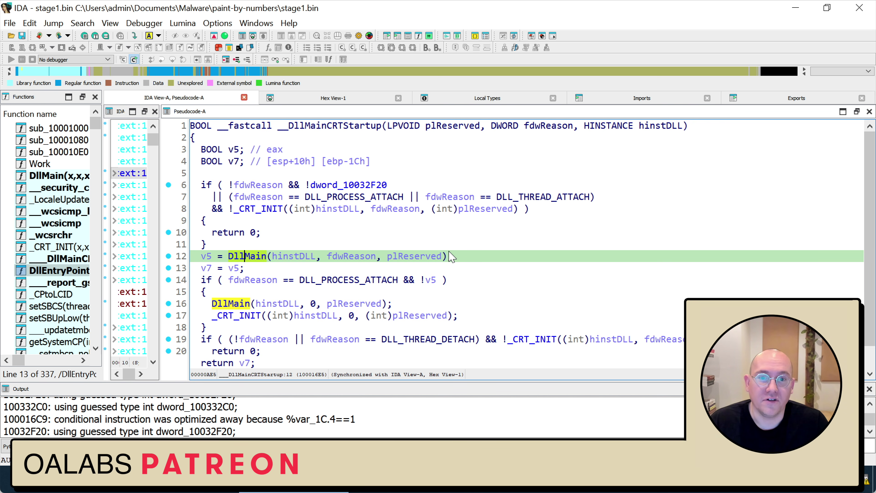
mouse_move(449, 251)
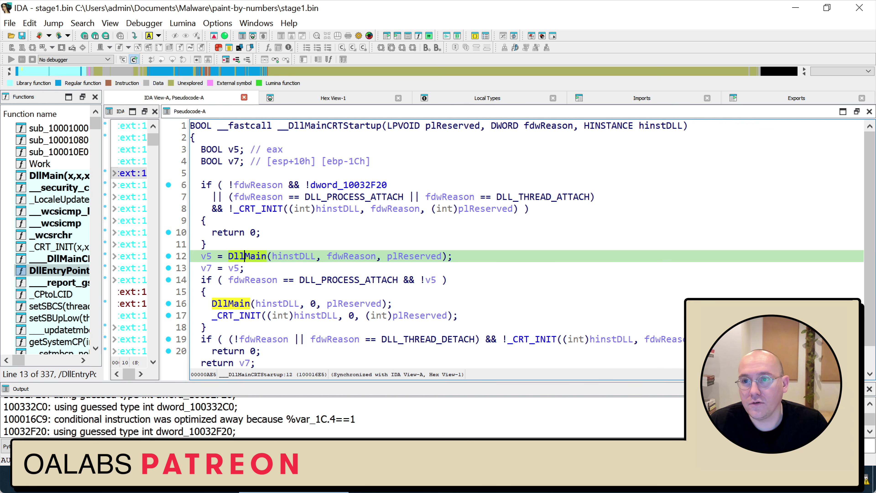
click(111, 25)
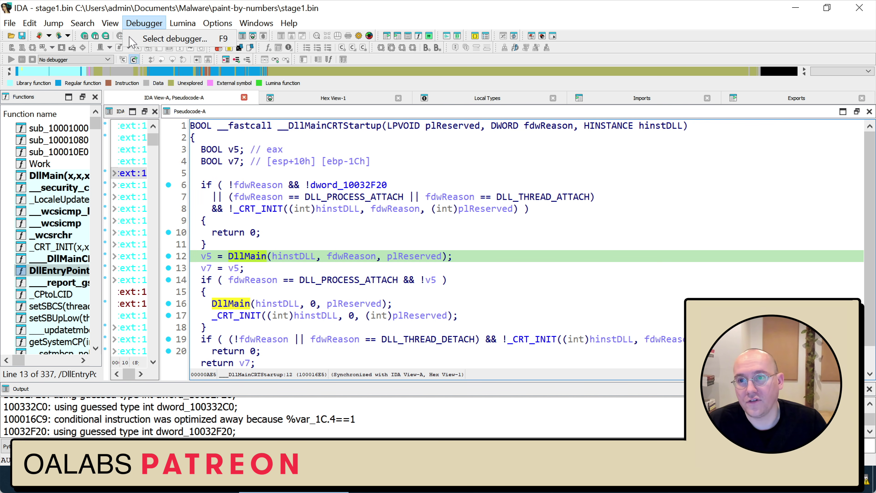
mouse_move(138, 53)
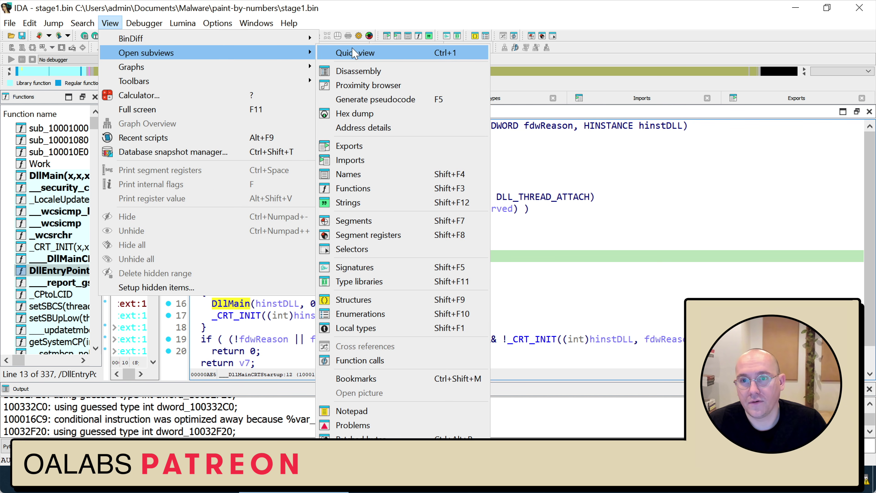
click(393, 282)
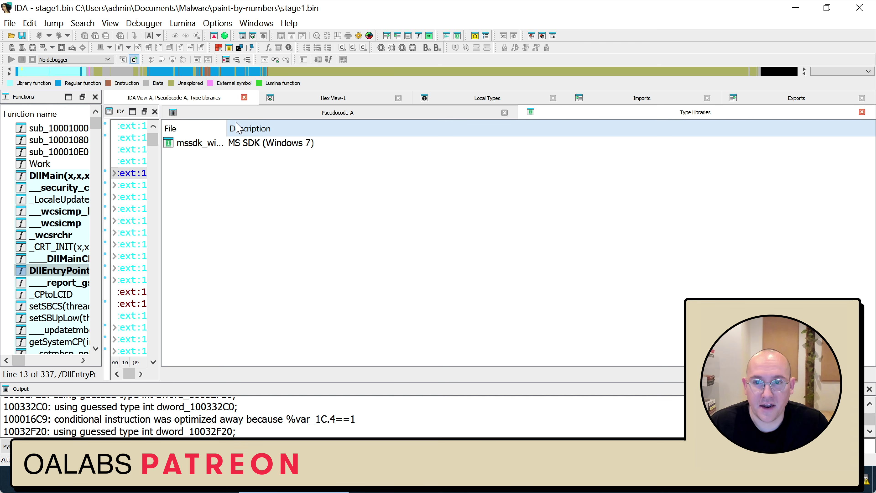
drag(227, 125, 270, 124)
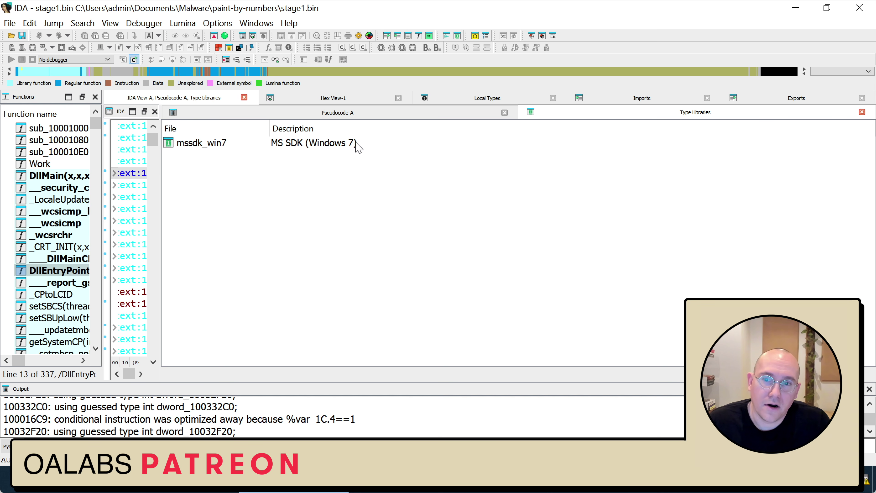
Open the list of type libraries available to load and look through the MS SDK and Visual Studio header entries
click(291, 144)
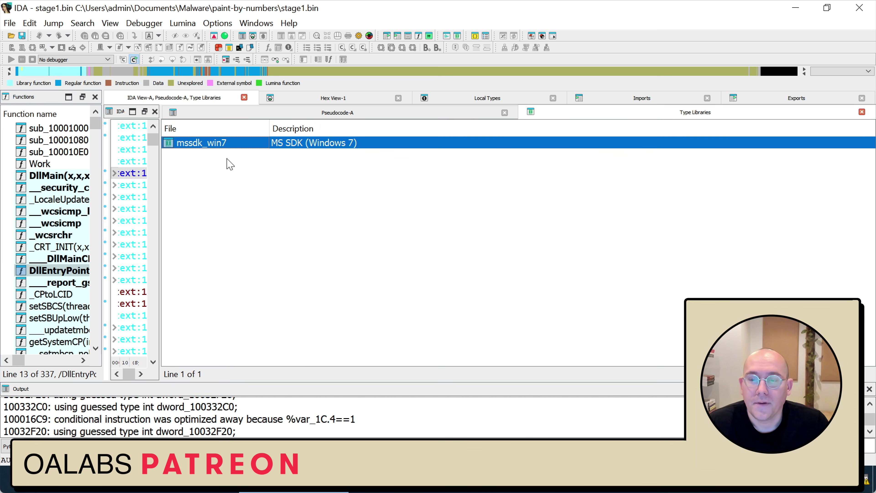
right_click(242, 169)
click(312, 178)
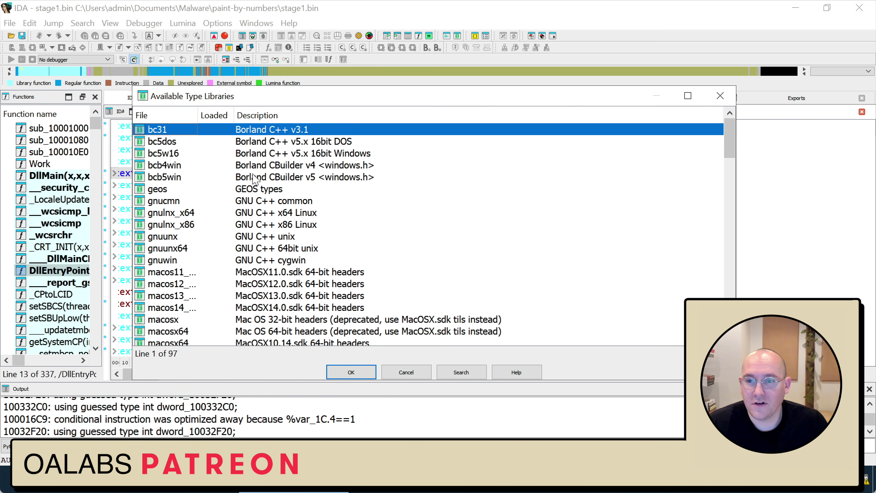
scroll(255, 178, down, 20)
scroll(256, 172, up, 5)
scroll(259, 167, down, 4)
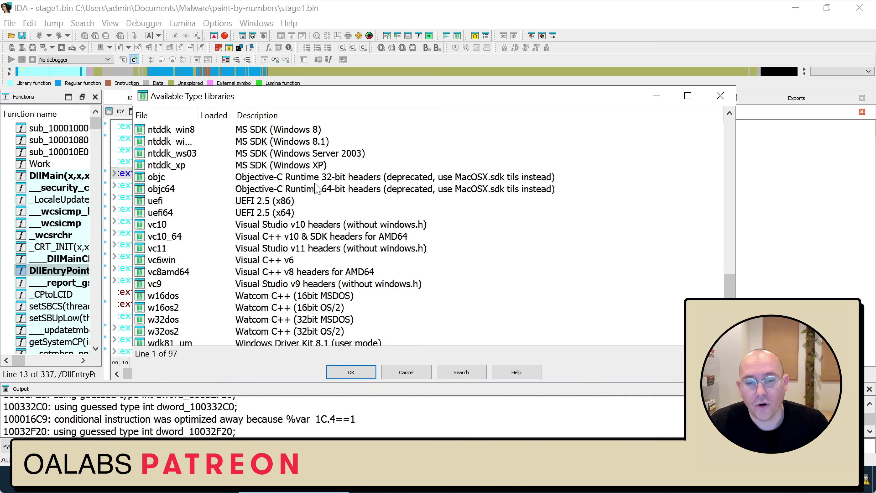
Switch to Detect It Easy, scan stage1.bin from the paint-by-numbers folder to identify its compiler and linker, and return to IDA
click(572, 480)
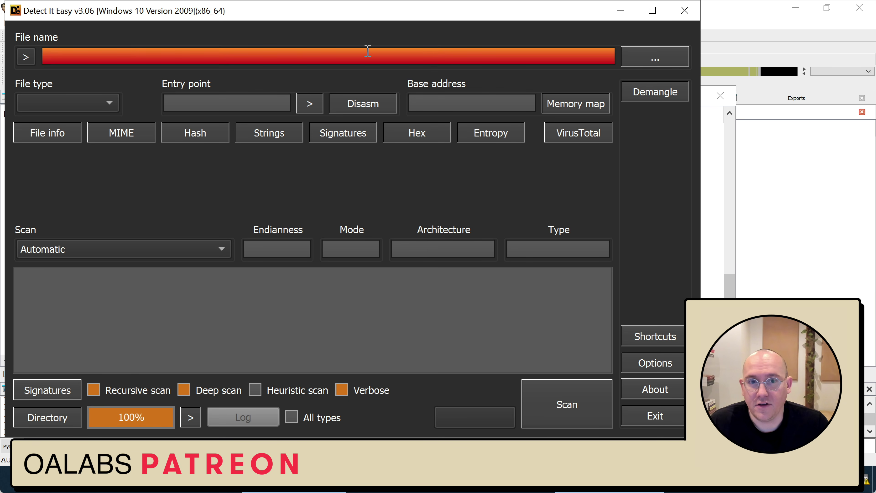
click(657, 58)
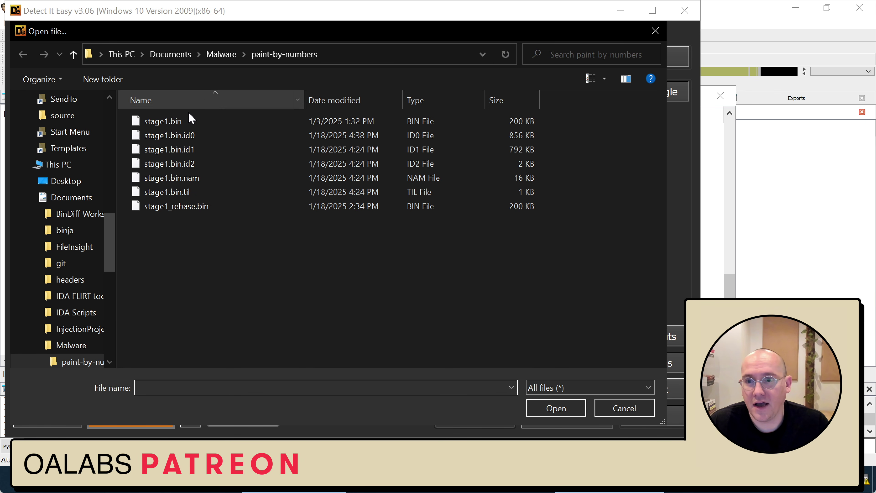
click(262, 121)
click(561, 410)
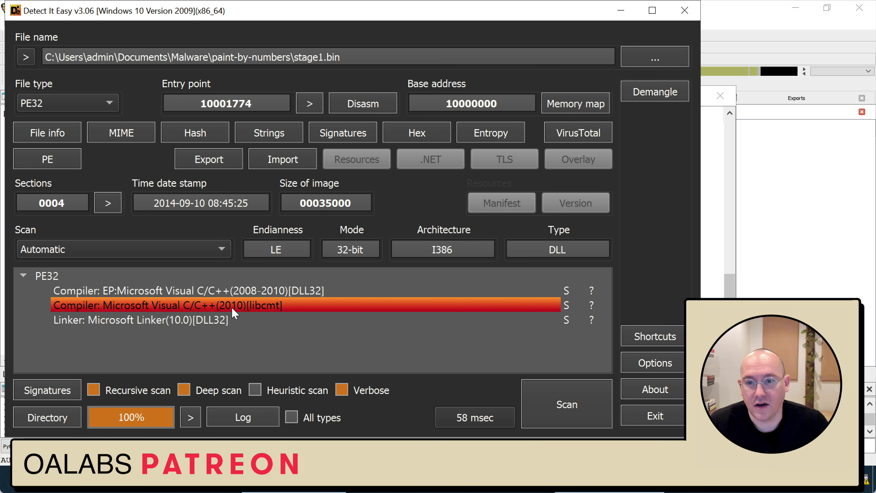
key(alt+Tab)
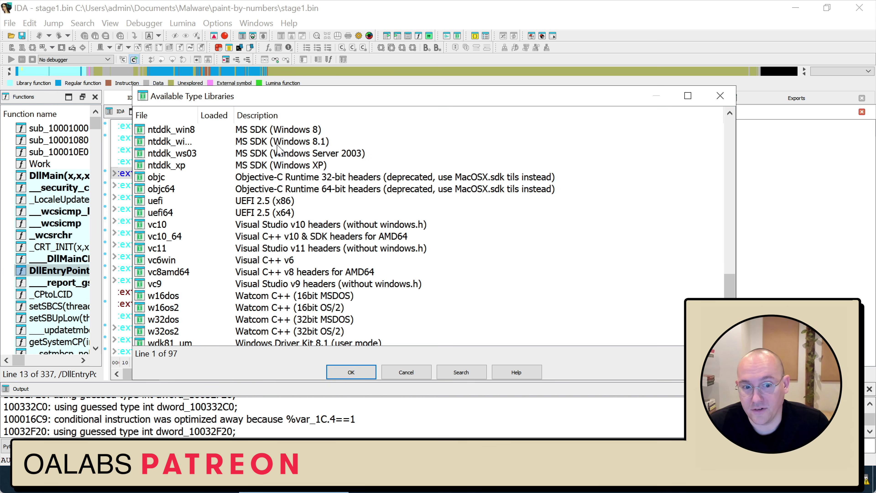
Examine the MS SDK and Windows Native API entries among the available type libraries, and dismiss the list without loading any
scroll(293, 184, down, 1)
scroll(307, 196, up, 6)
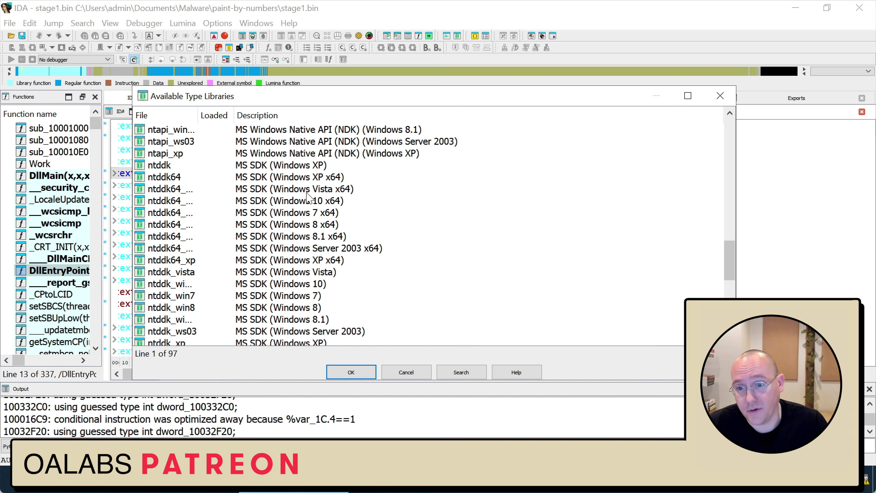
scroll(307, 196, up, 6)
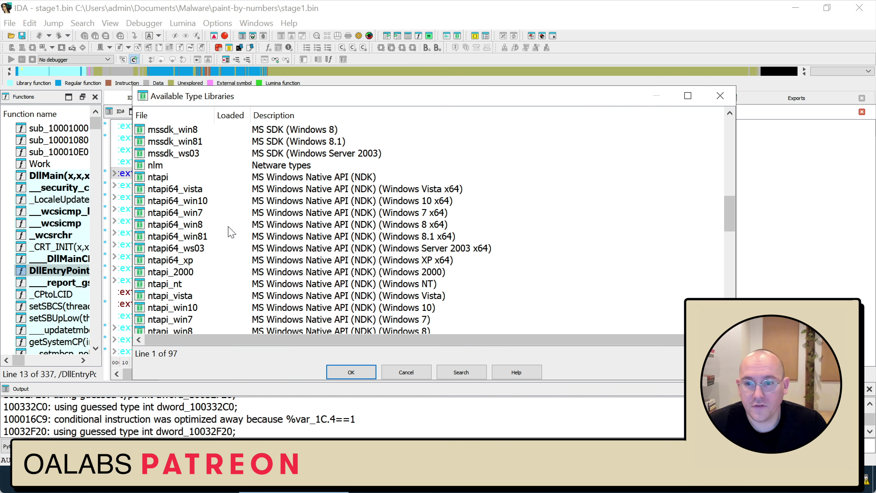
click(254, 285)
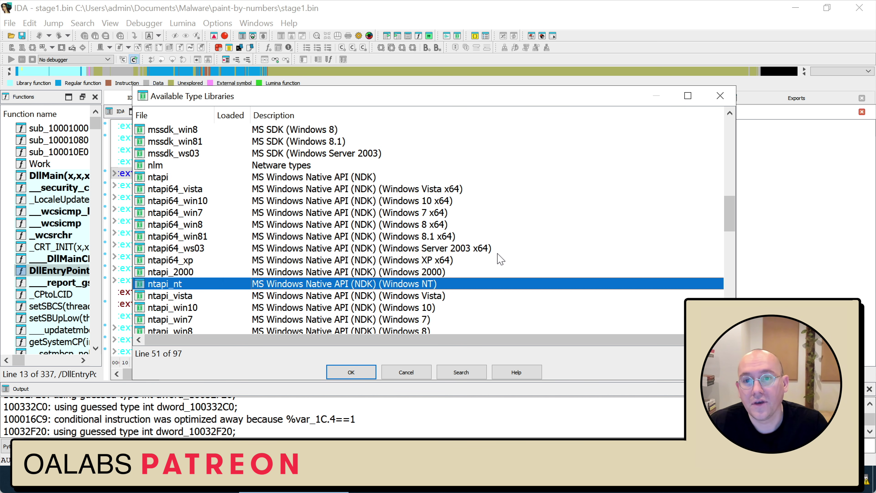
click(410, 372)
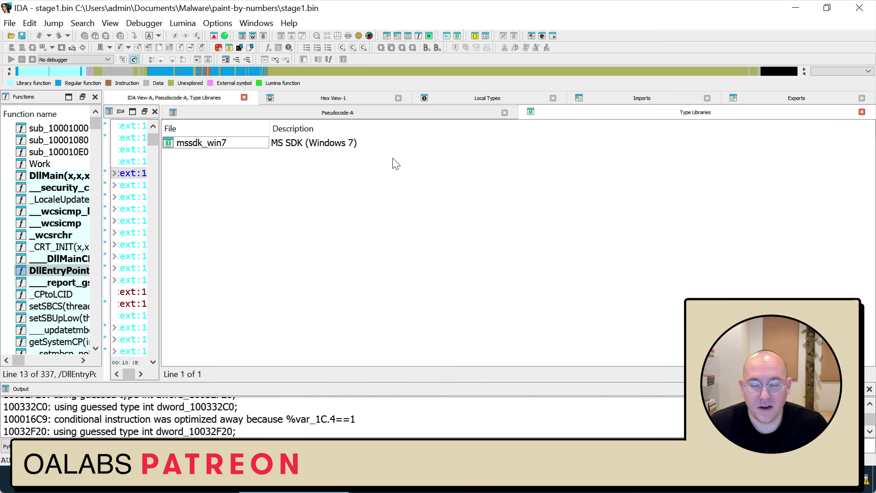
Return to the DllMain call in the pseudocode and read the Return value section of Microsoft's DllMain entry point documentation
click(256, 145)
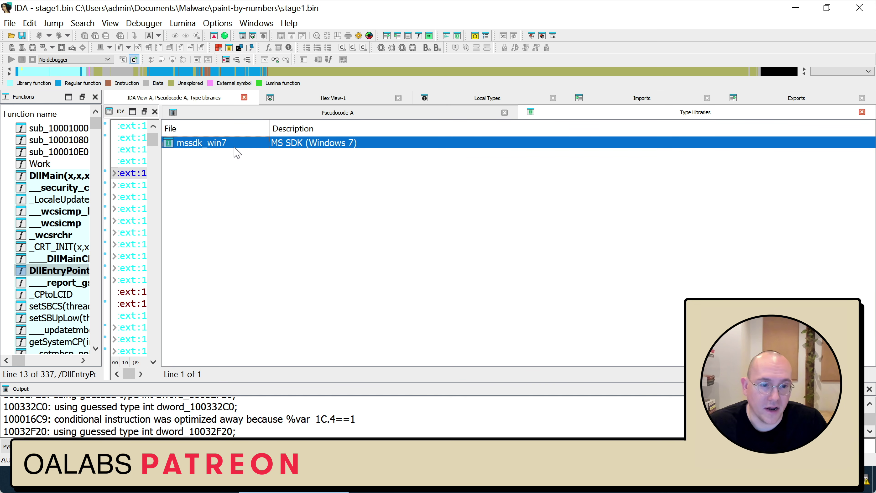
click(413, 116)
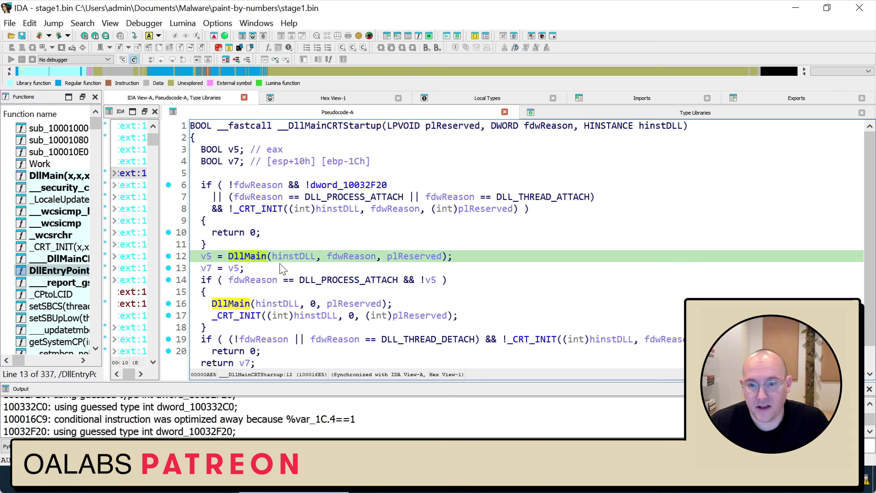
mouse_move(261, 259)
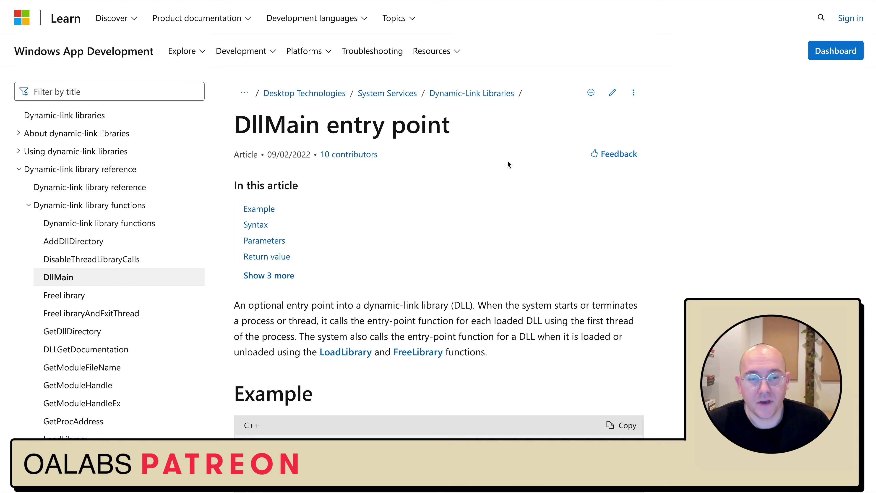
scroll(507, 160, down, 10)
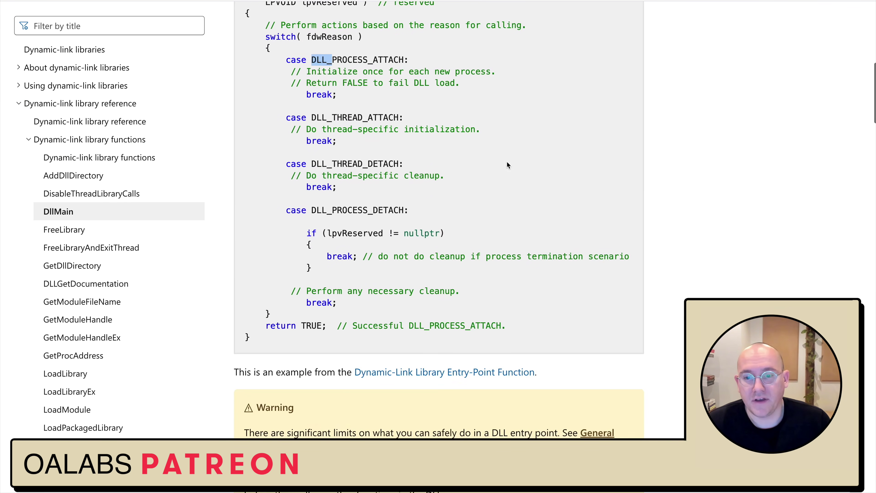
scroll(507, 162, down, 15)
scroll(507, 162, down, 12)
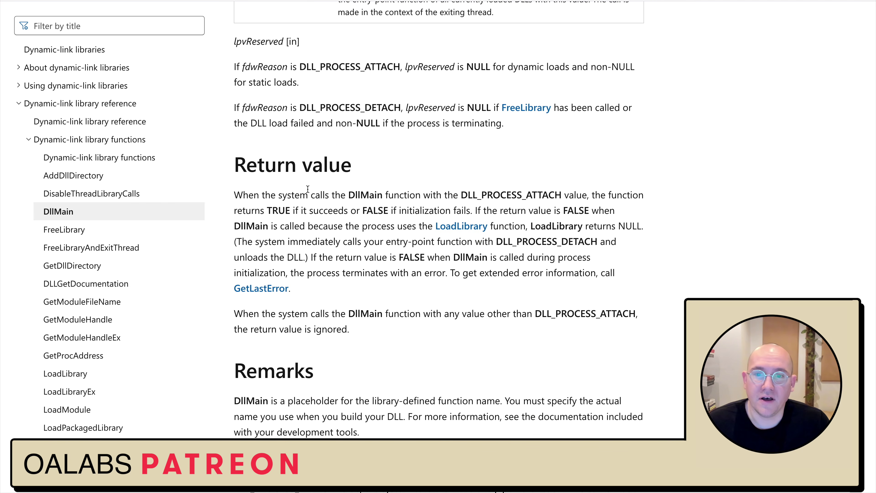
drag(254, 196, 467, 211)
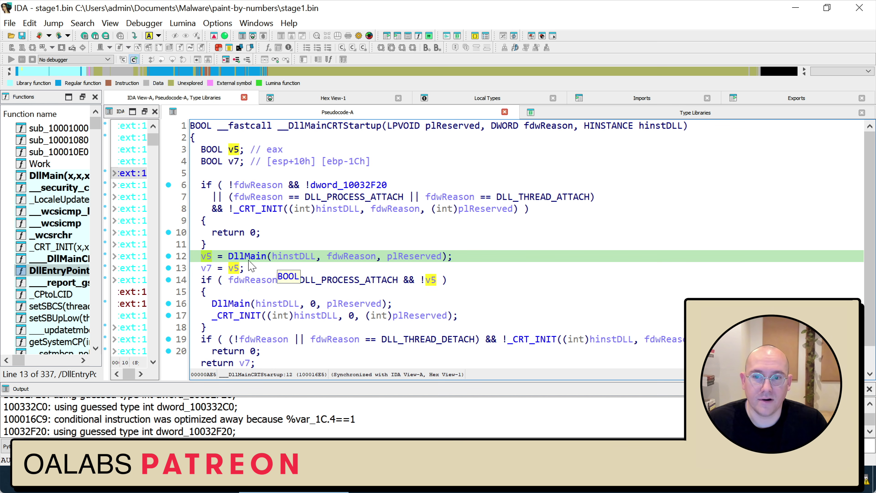
Rename variable v5, which receives DllMain's return value in __DllMainCRTStartup, to initStatus
mouse_move(213, 263)
key(n)
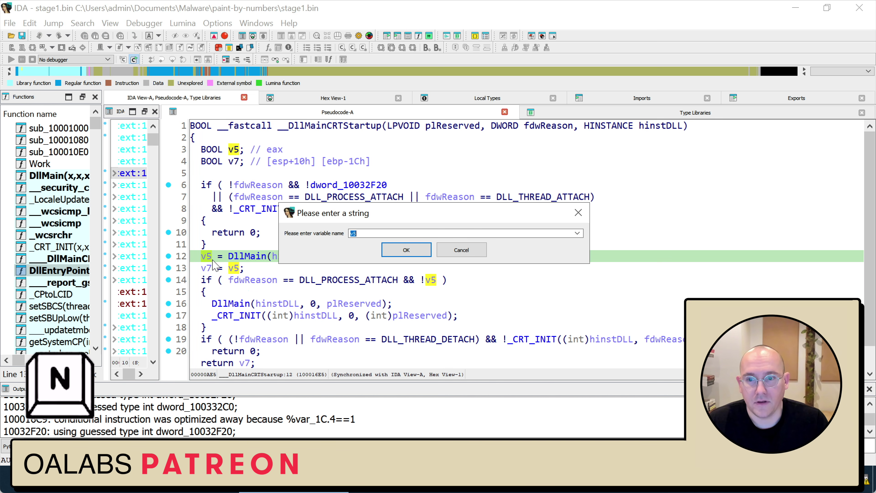
text(init)
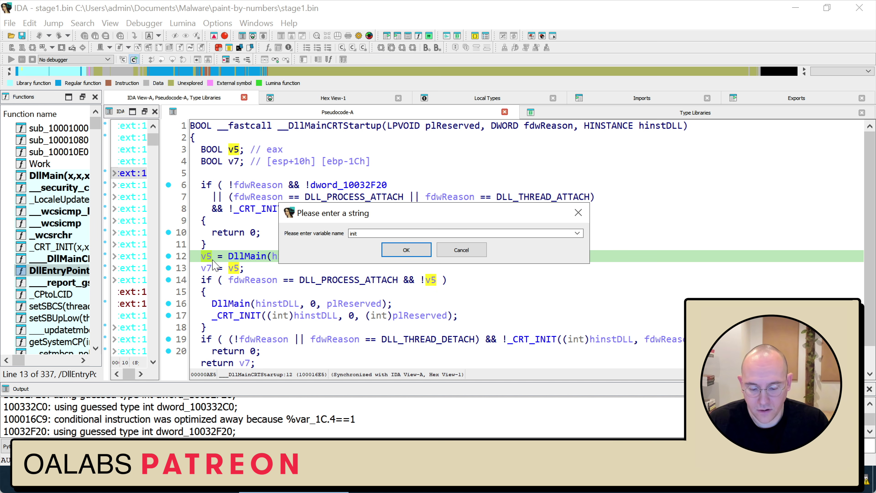
text(Status)
key(Return)
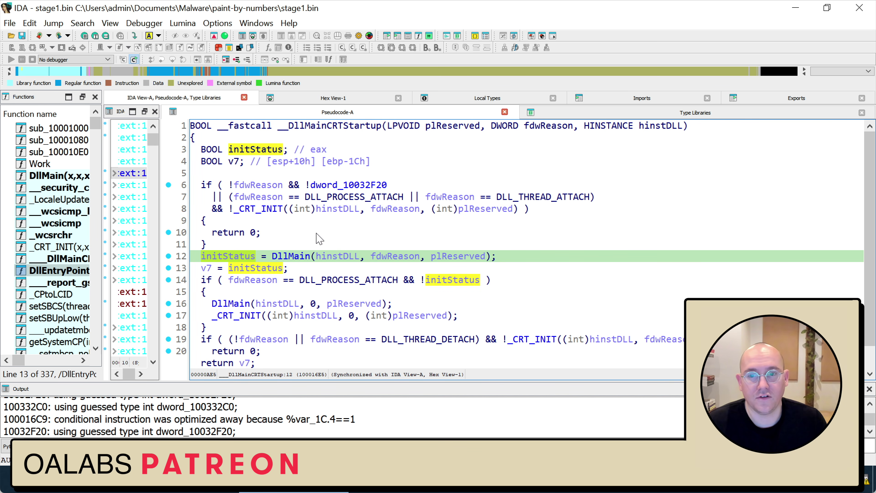
Map the duplicate variable v7 to initStatus in the __DllMainCRTStartup pseudocode
scroll(246, 229, down, 1)
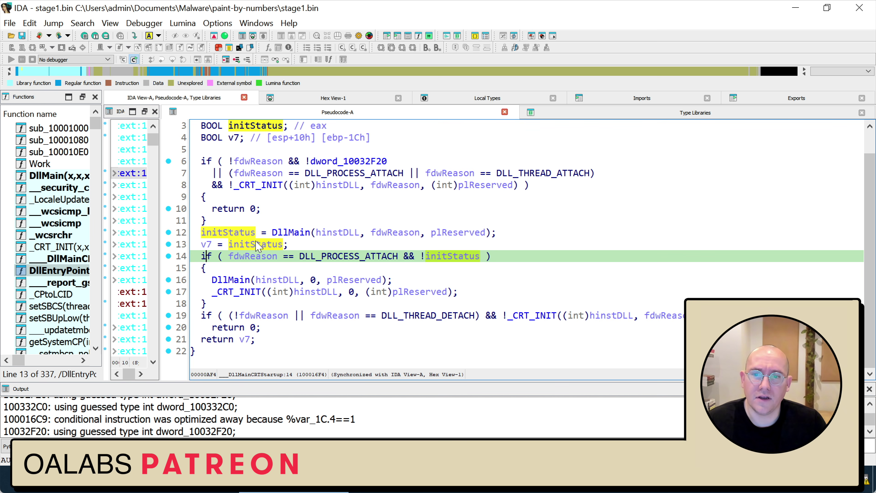
click(208, 245)
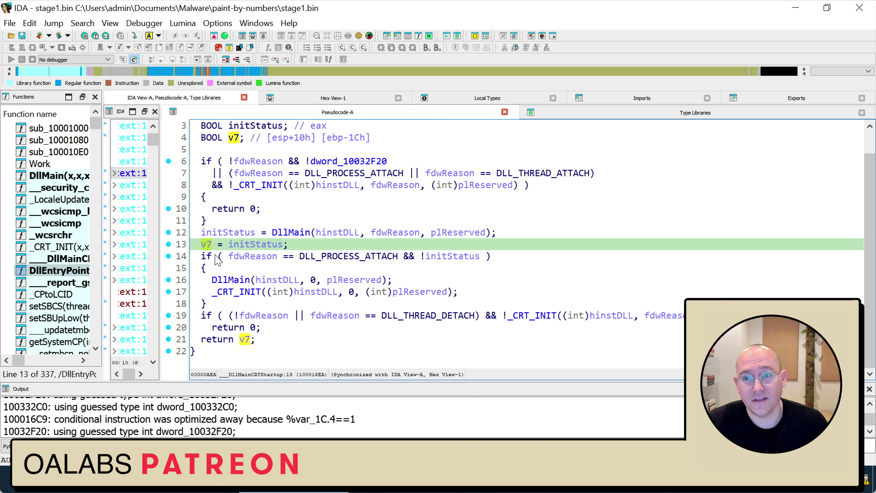
mouse_move(207, 246)
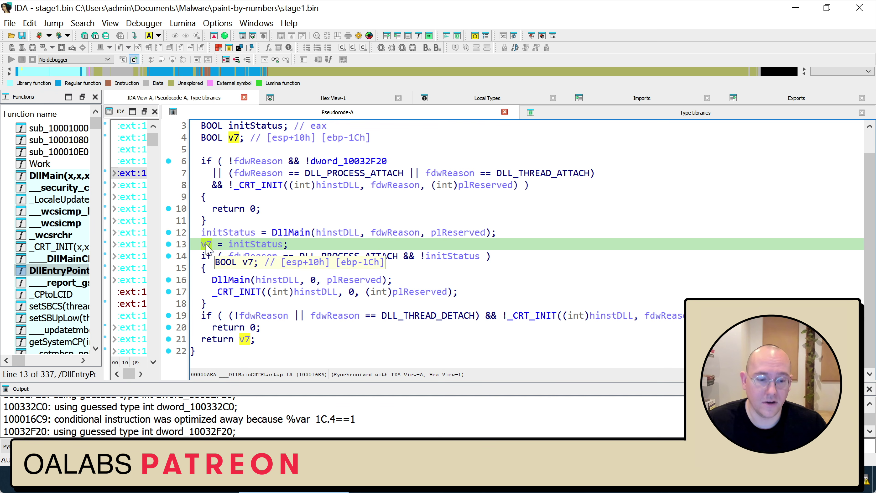
key(equal)
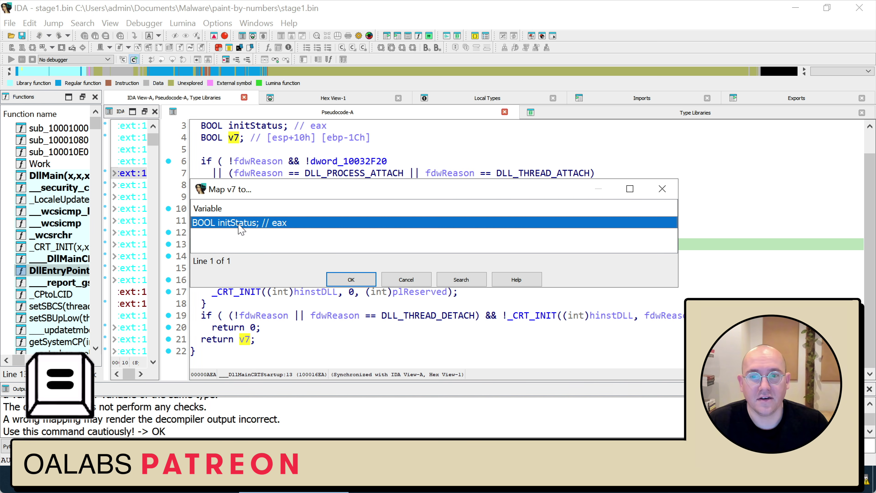
click(351, 279)
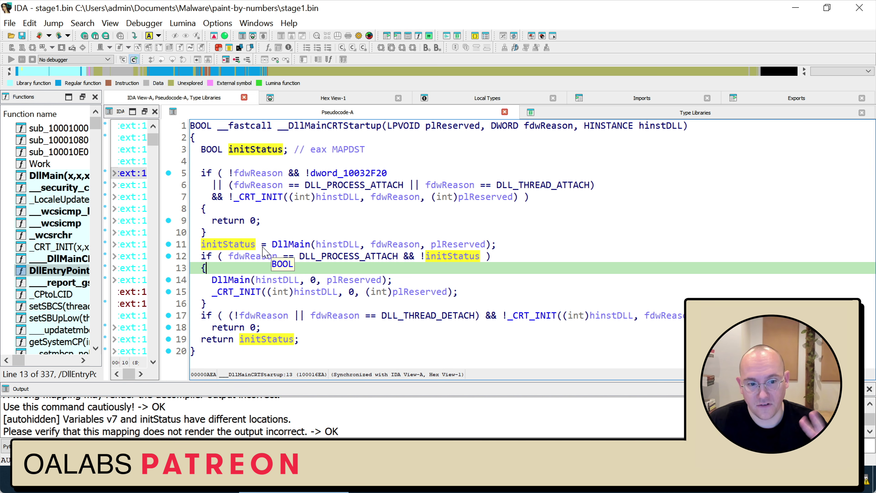
Trace the uses of initStatus from the DllMain assignment through the DLL_PROCESS_ATTACH check to the final return
click(232, 249)
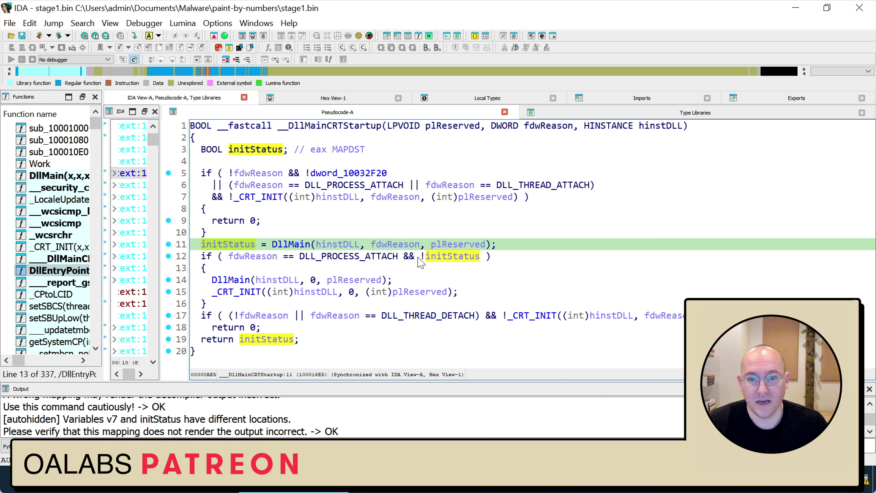
click(444, 257)
click(274, 340)
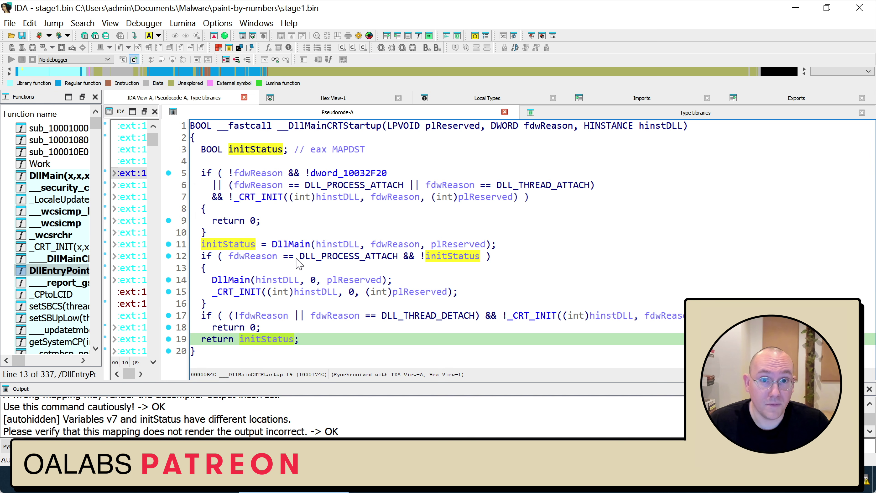
mouse_move(465, 261)
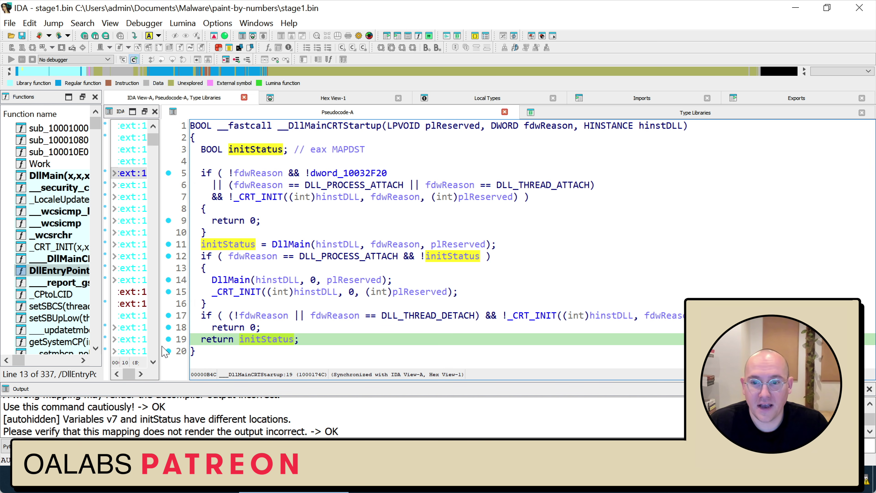
mouse_move(318, 294)
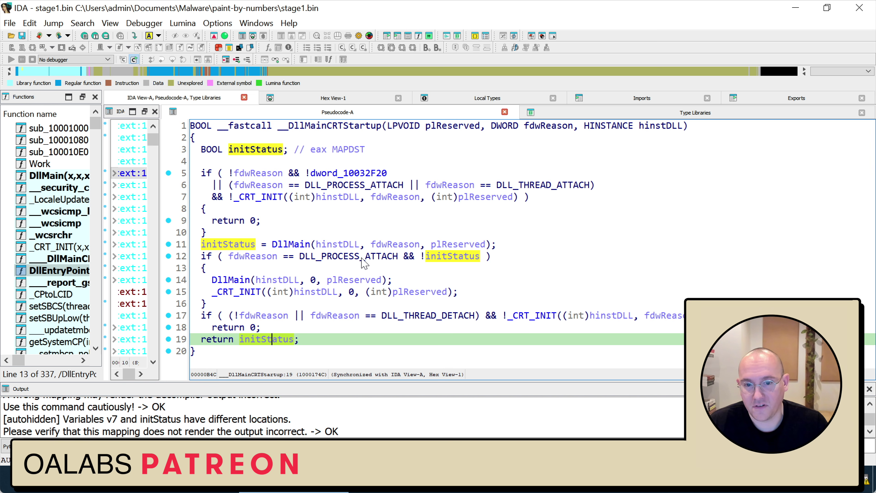
mouse_move(244, 251)
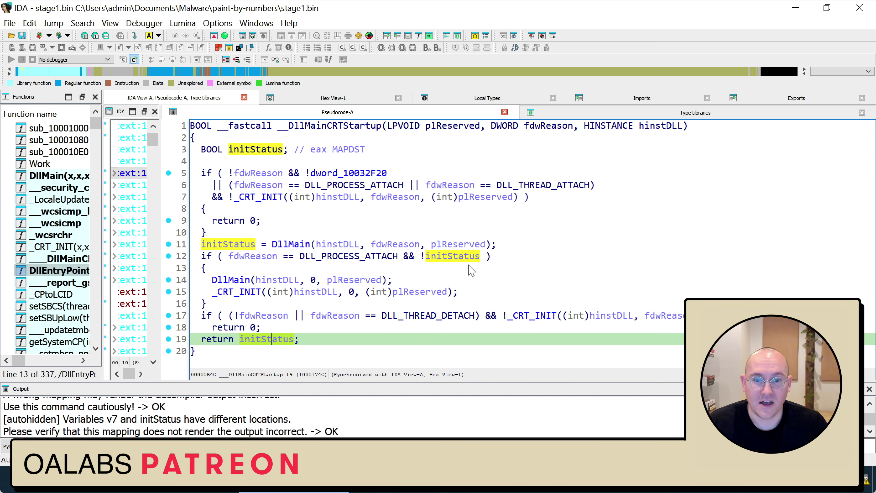
drag(482, 257, 423, 263)
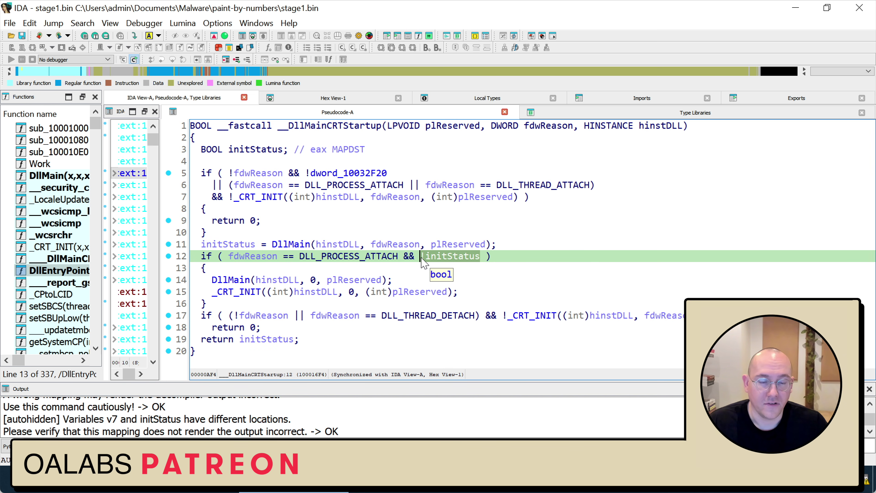
click(516, 266)
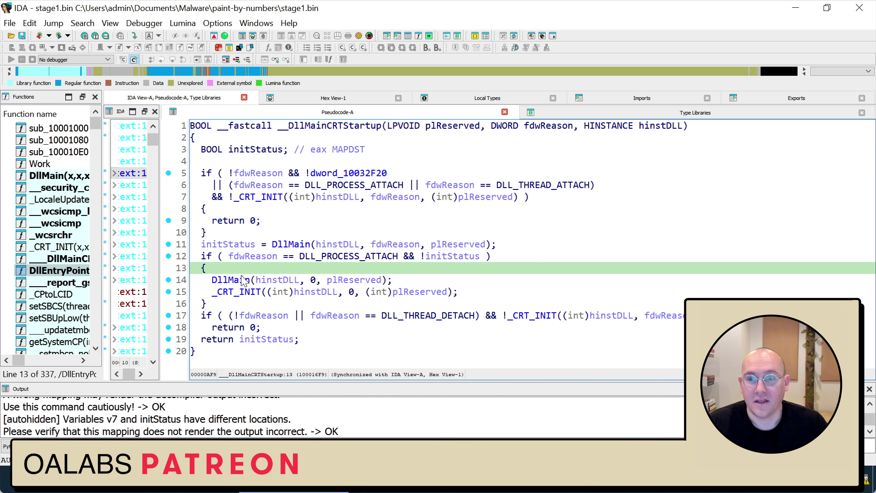
Replace the 0 passed as fdwReason in the second DllMain call of __DllMainCRTStartup with the MACRO_DLL enum symbol DLL_PROCESS_DETACH
click(221, 280)
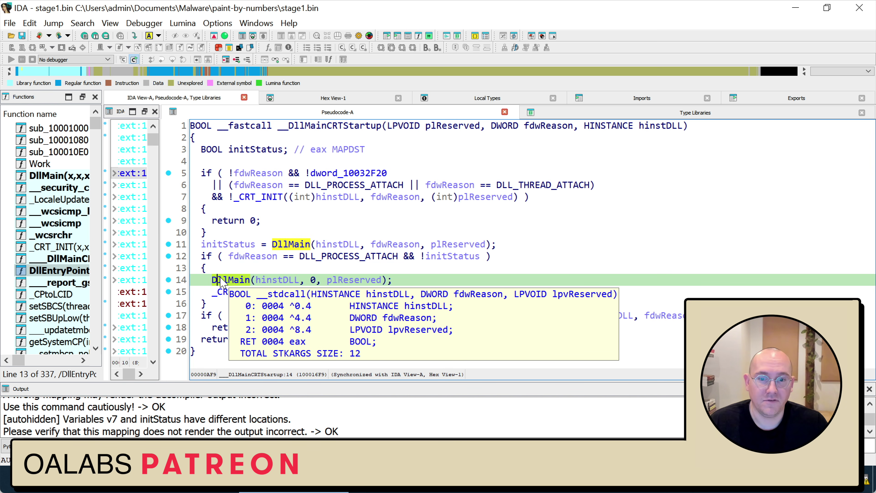
click(313, 280)
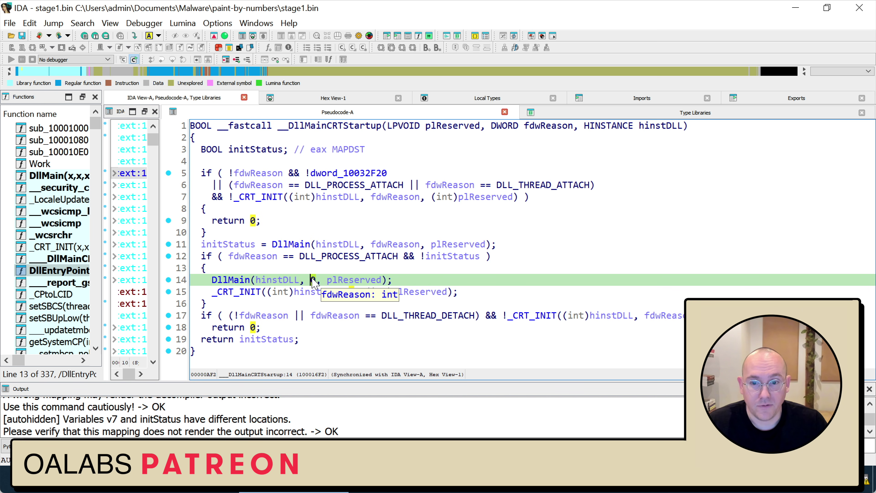
key(m)
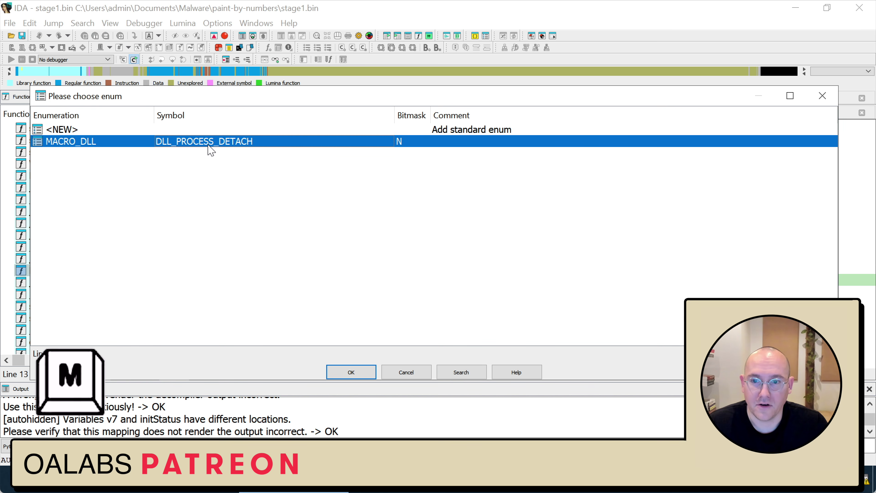
click(357, 376)
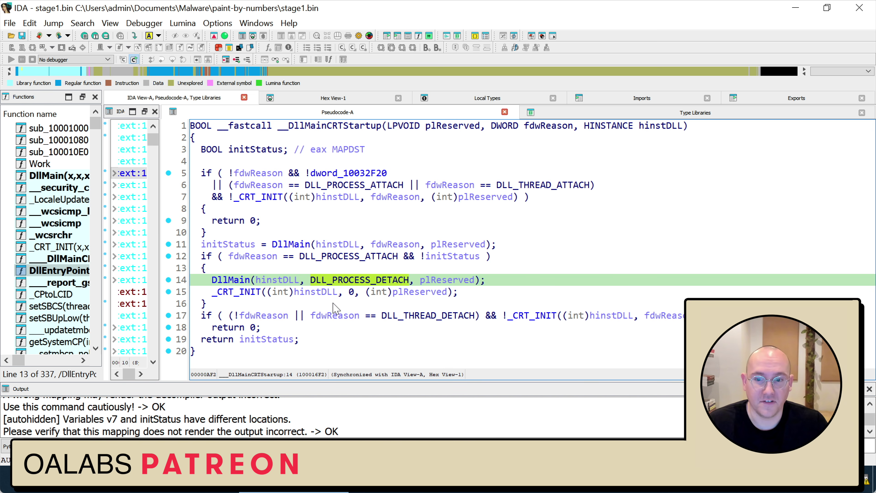
Compare the two DllMain calls in __DllMainCRTStartup and open DllMain's pseudocode to examine its body and parameters
drag(492, 280, 206, 281)
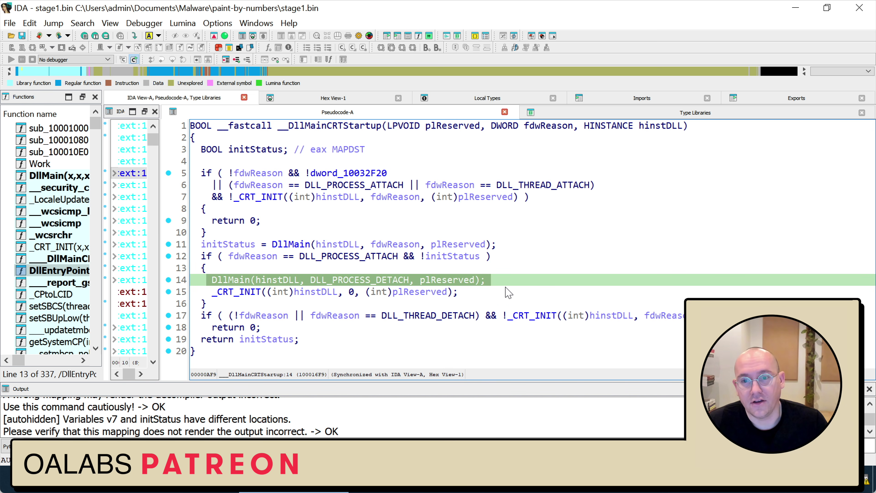
drag(510, 244, 267, 243)
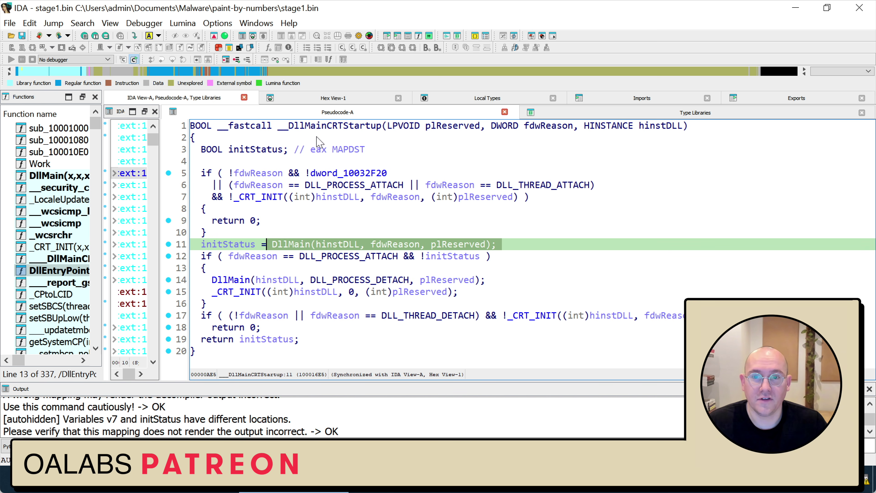
mouse_move(331, 132)
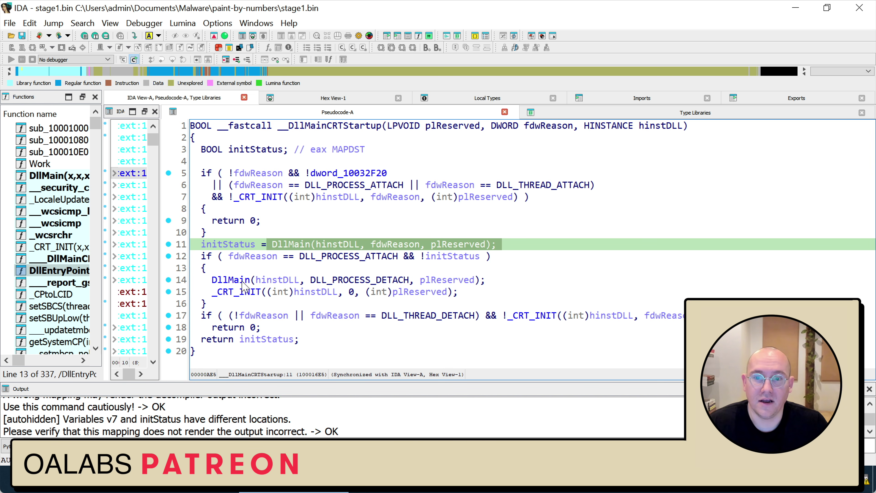
mouse_move(235, 282)
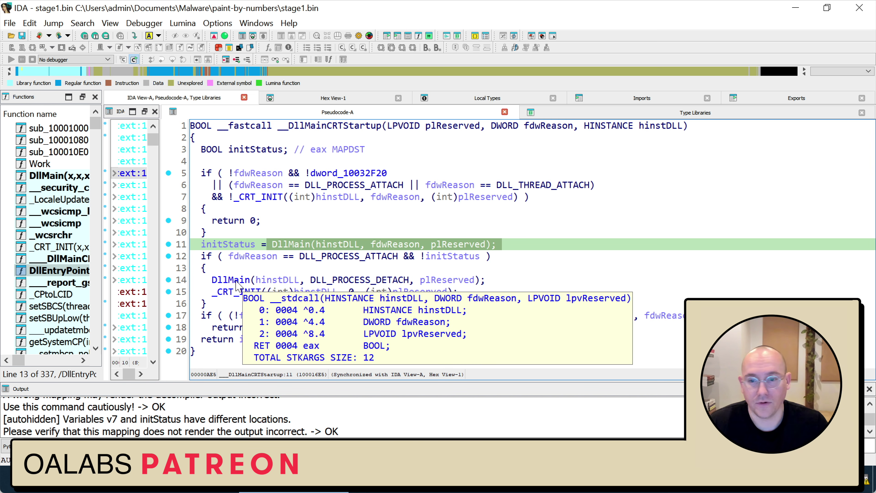
double_click(236, 282)
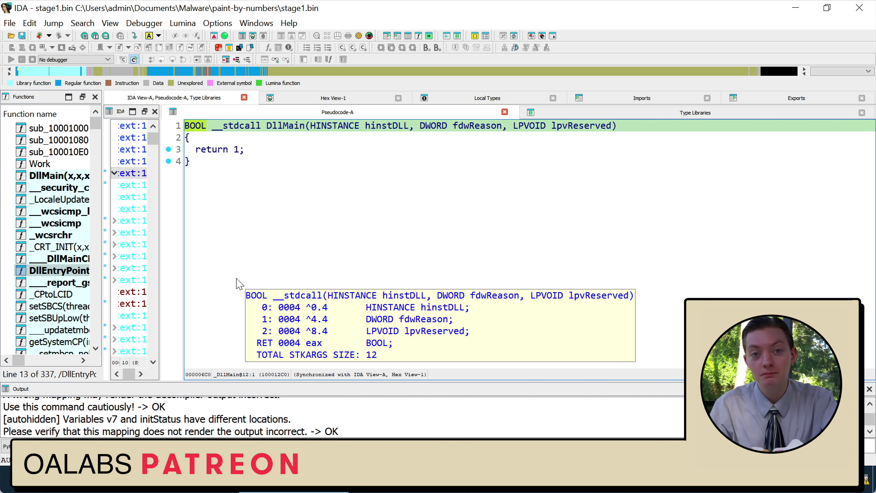
mouse_move(537, 133)
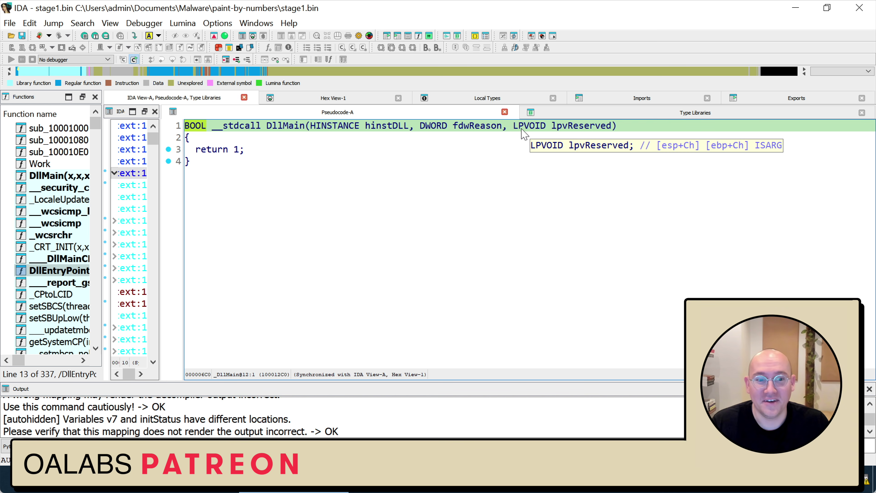
Open the pseudocode of the exported function Work from the DLL's list of exports
click(772, 99)
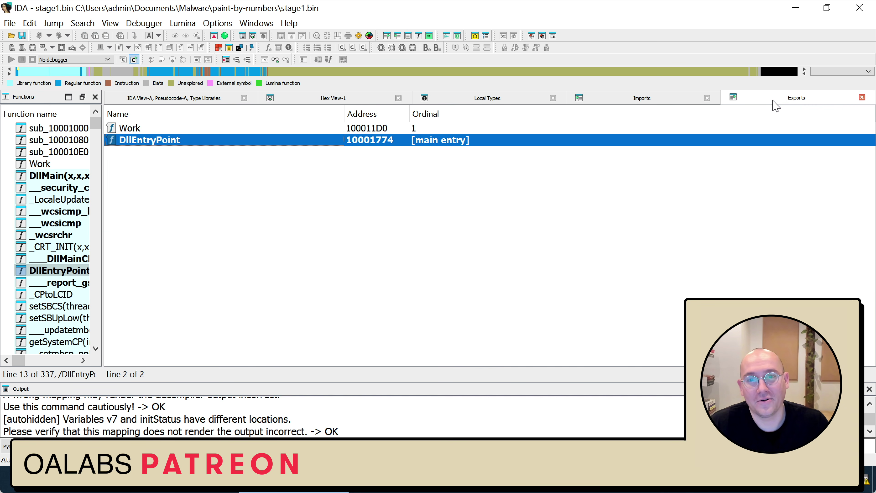
double_click(129, 130)
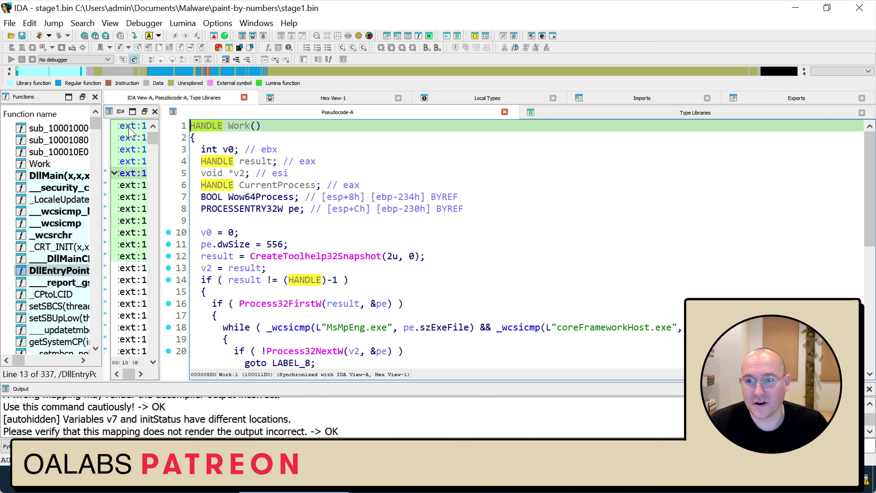